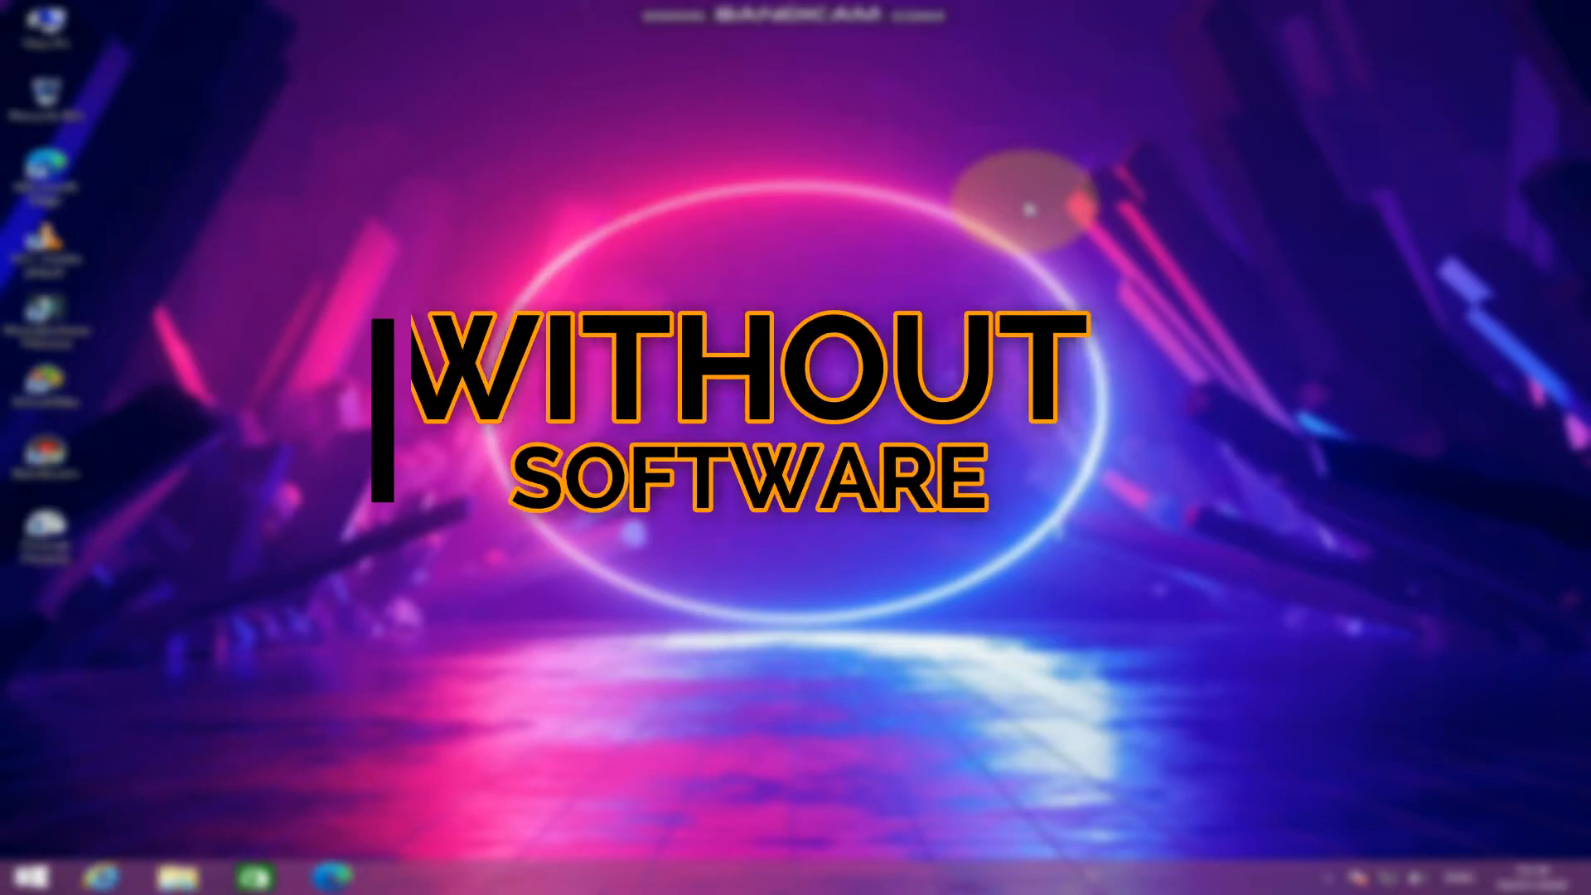
- Check the drives listed under This PC in File Explorer and minimise the window
left_click(177, 875)
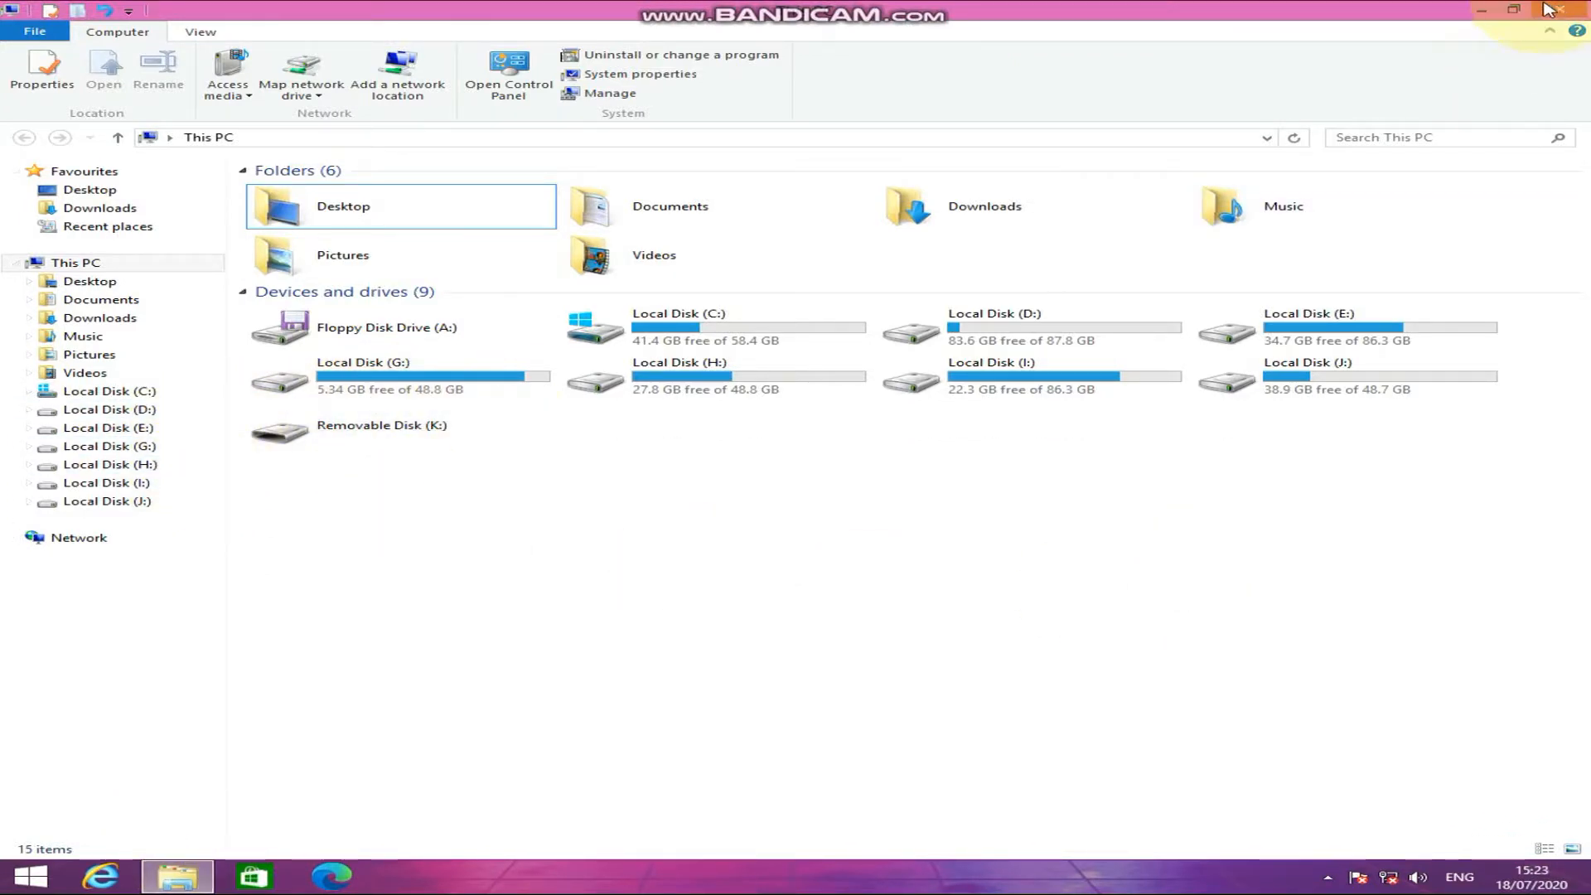
left_click(1480, 9)
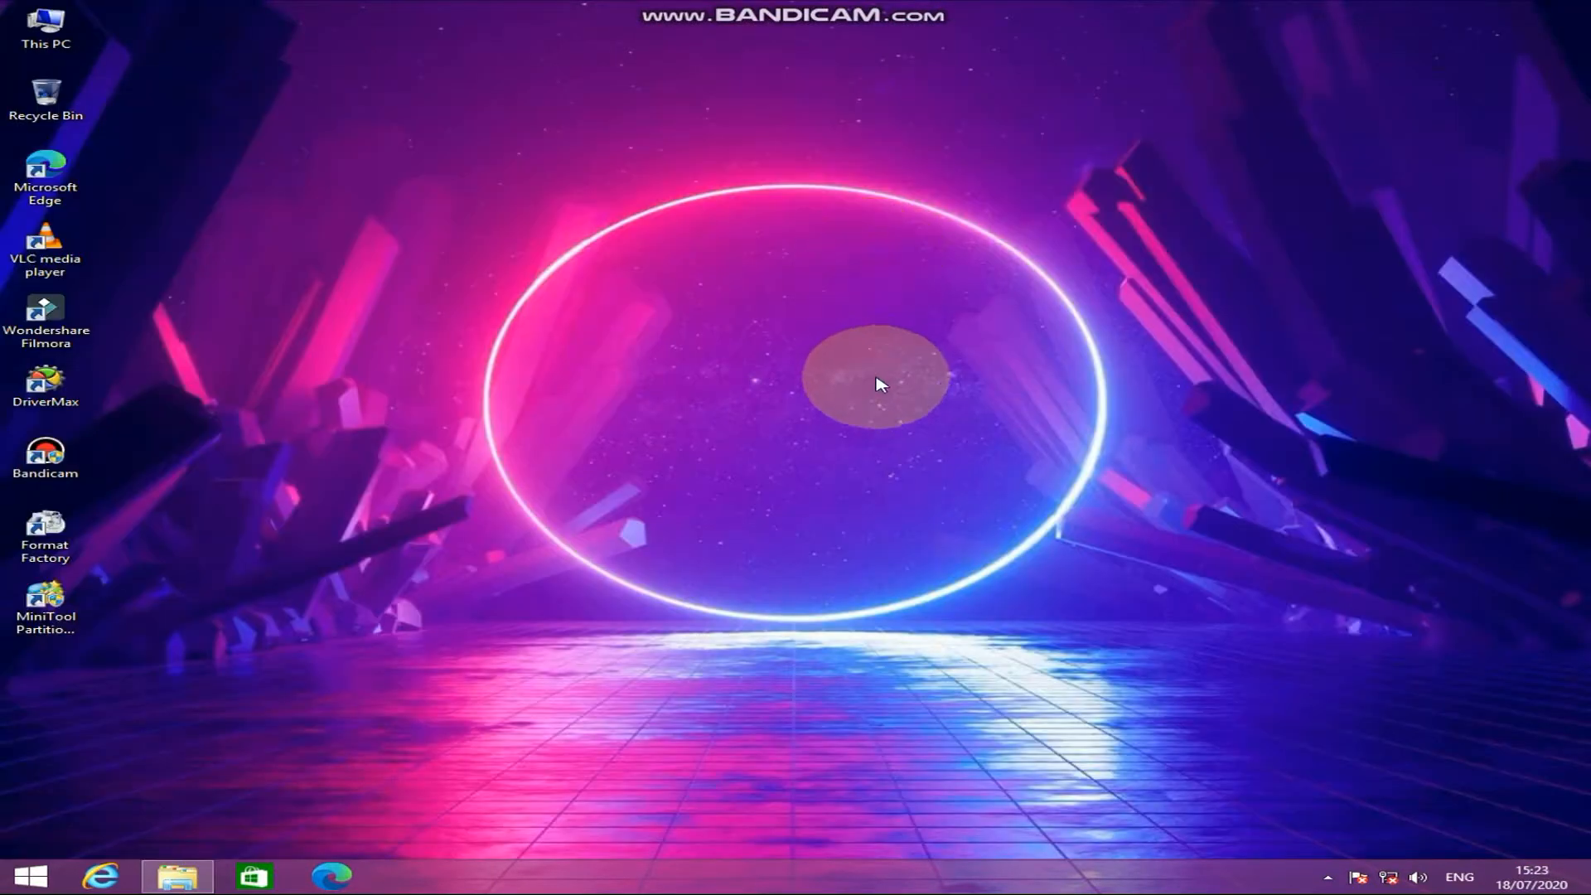
- Open a Command Prompt by running CMD from the Run dialog
key("super+r")
left_click_drag(836, 404, 1224, 156)
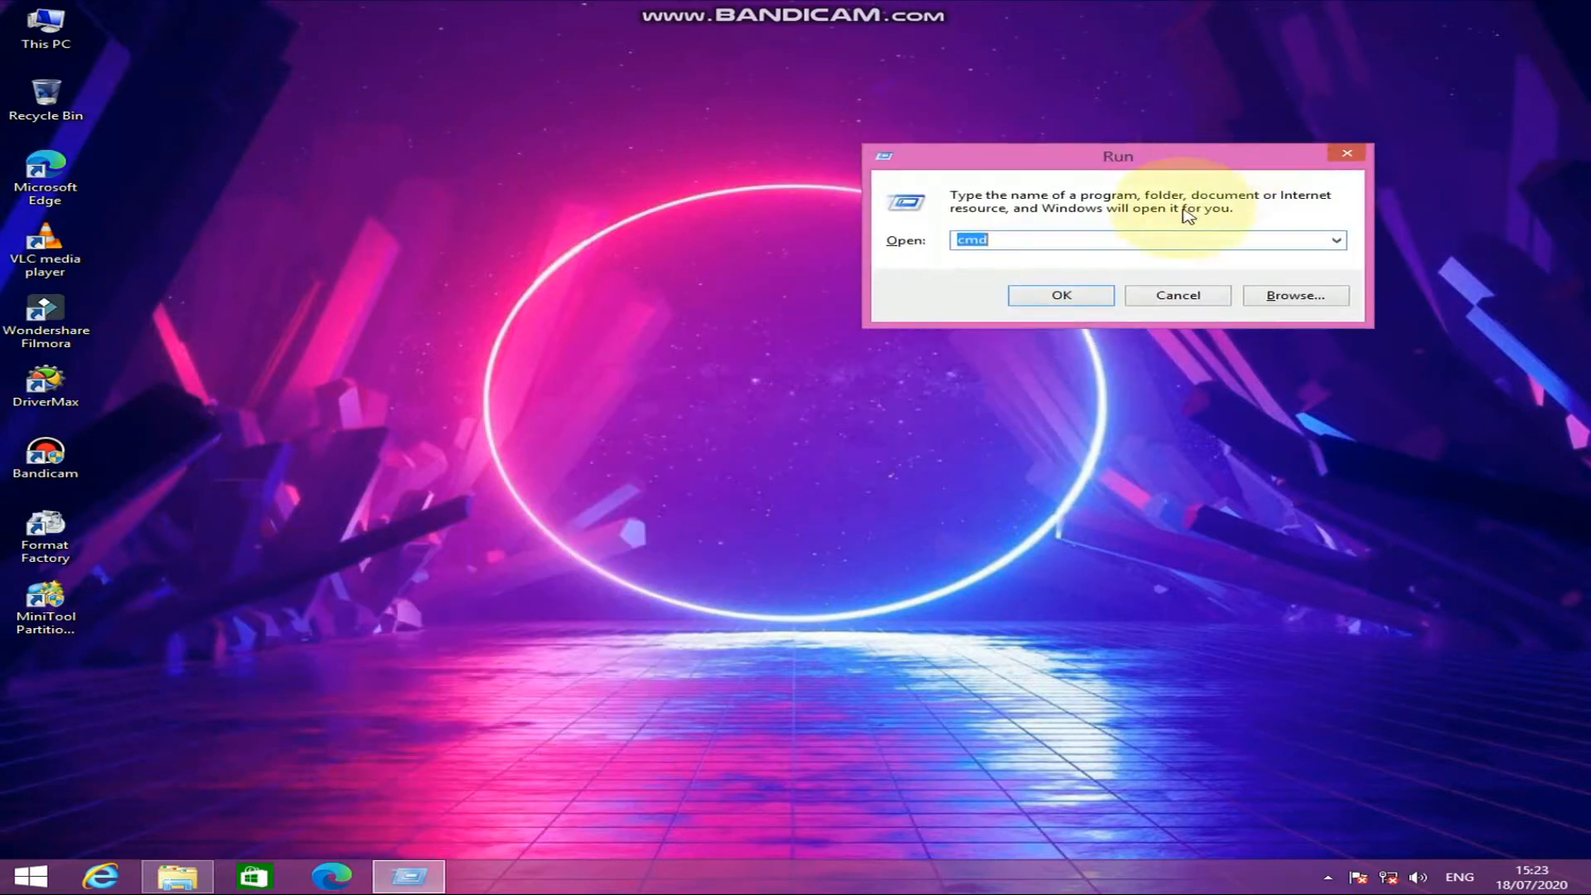
type("CMD")
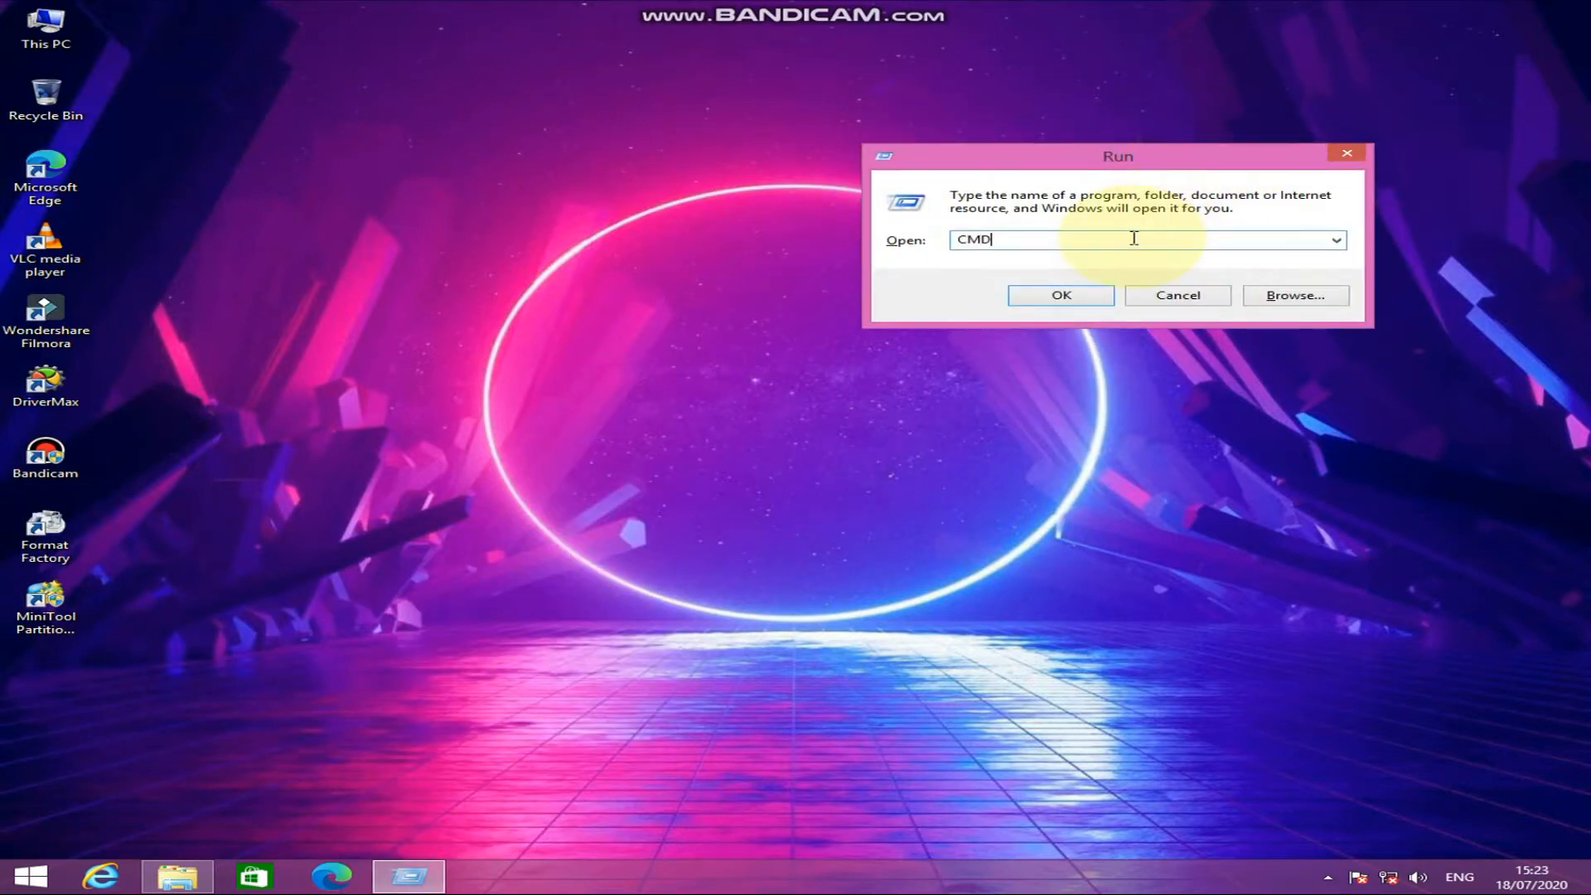
key("Return")
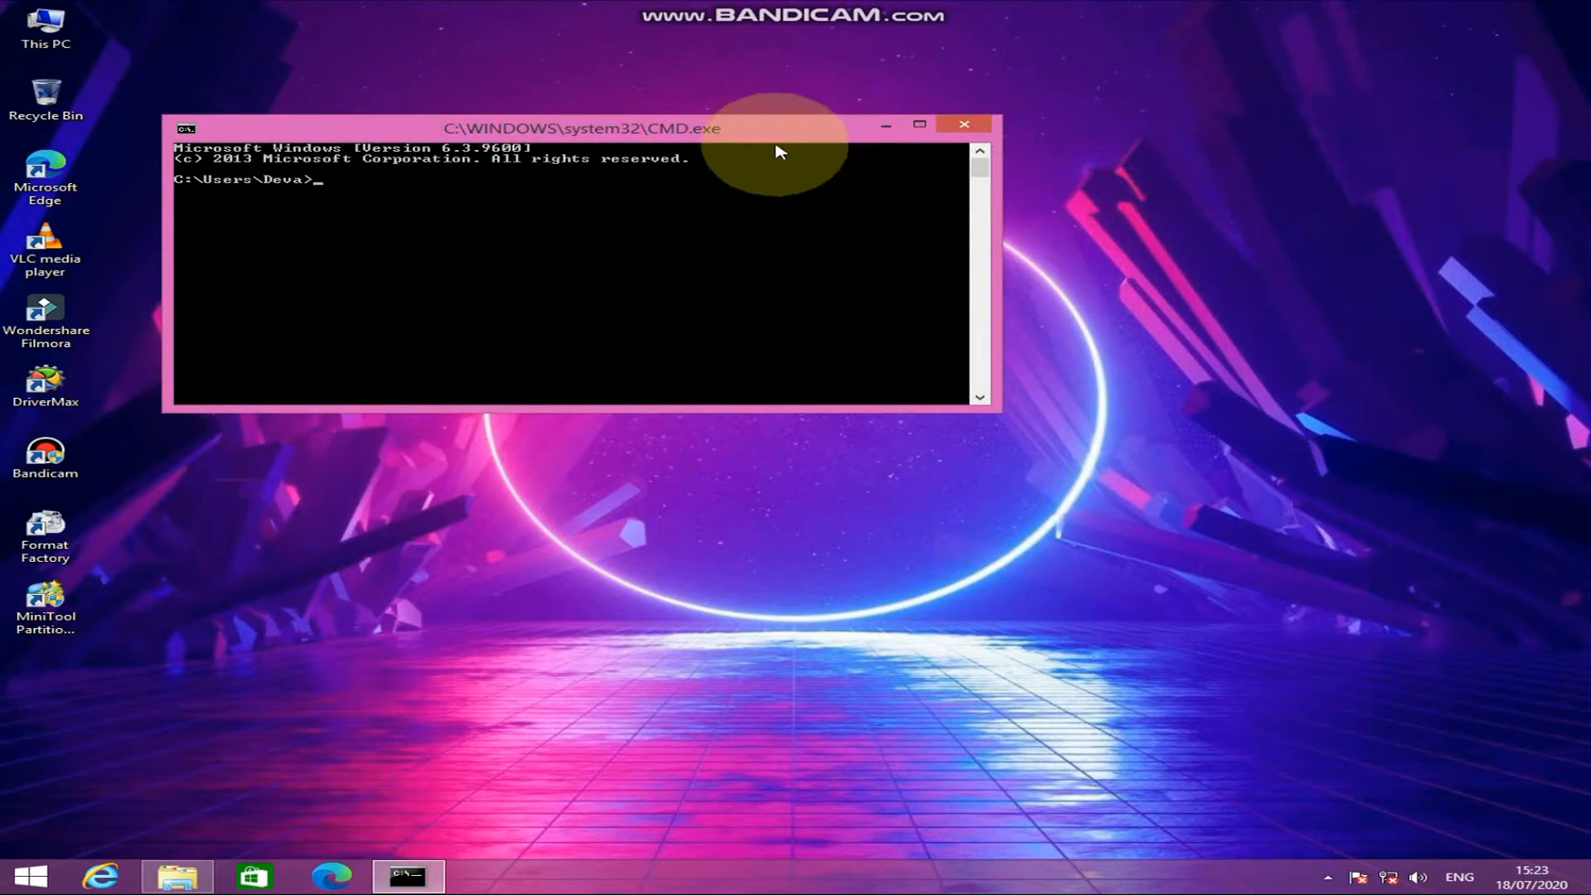
- Start DISKPART from the Command Prompt and list the disks with LIST DISK
left_click_drag(777, 144, 1066, 169)
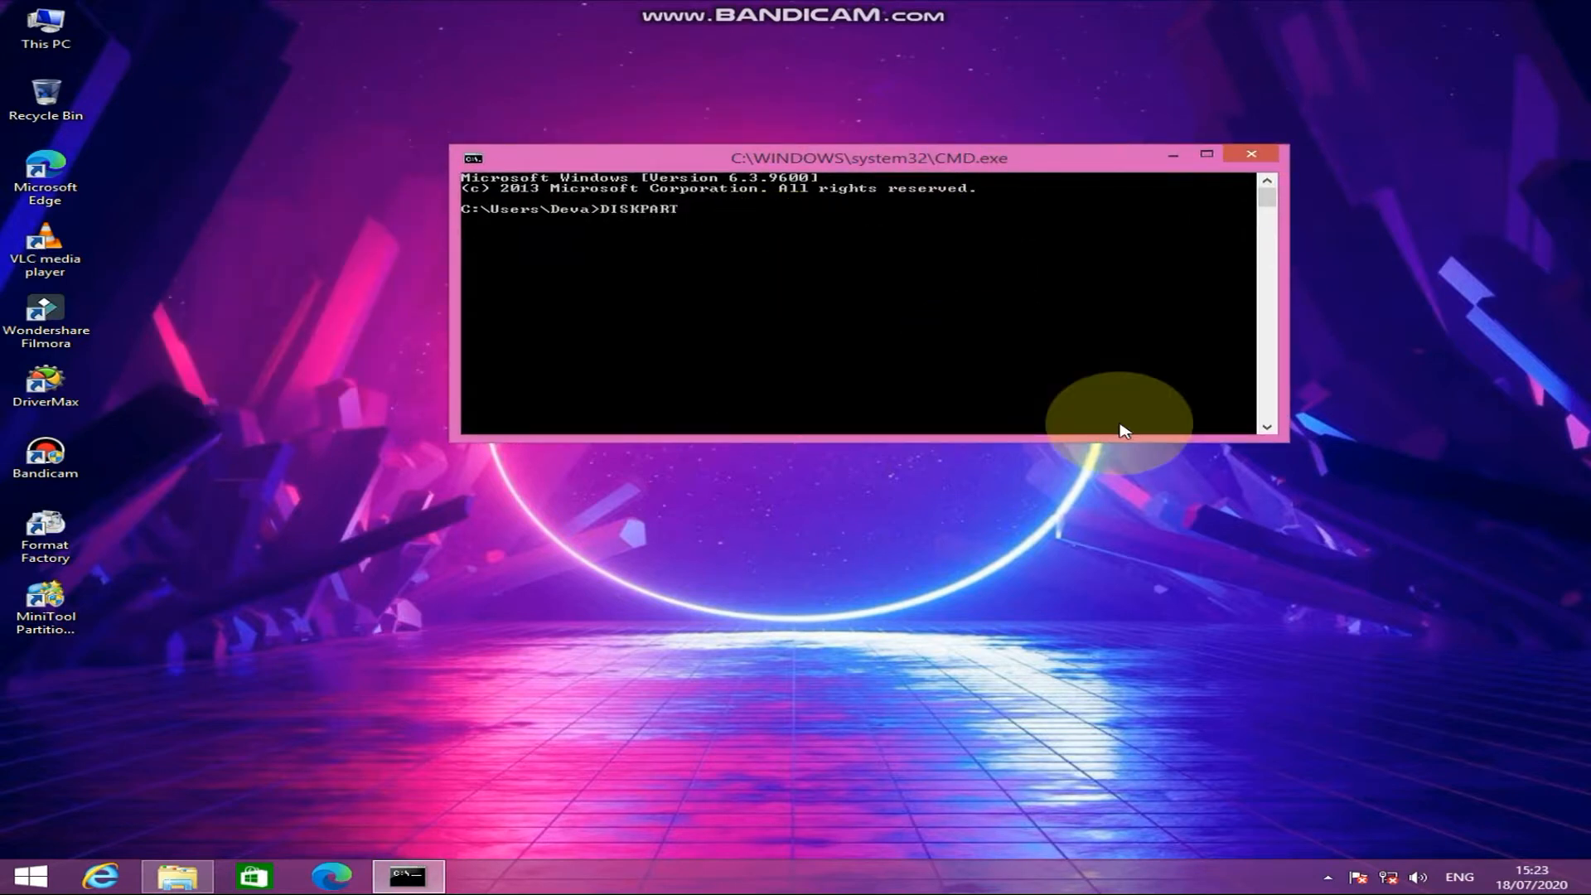
key("Return")
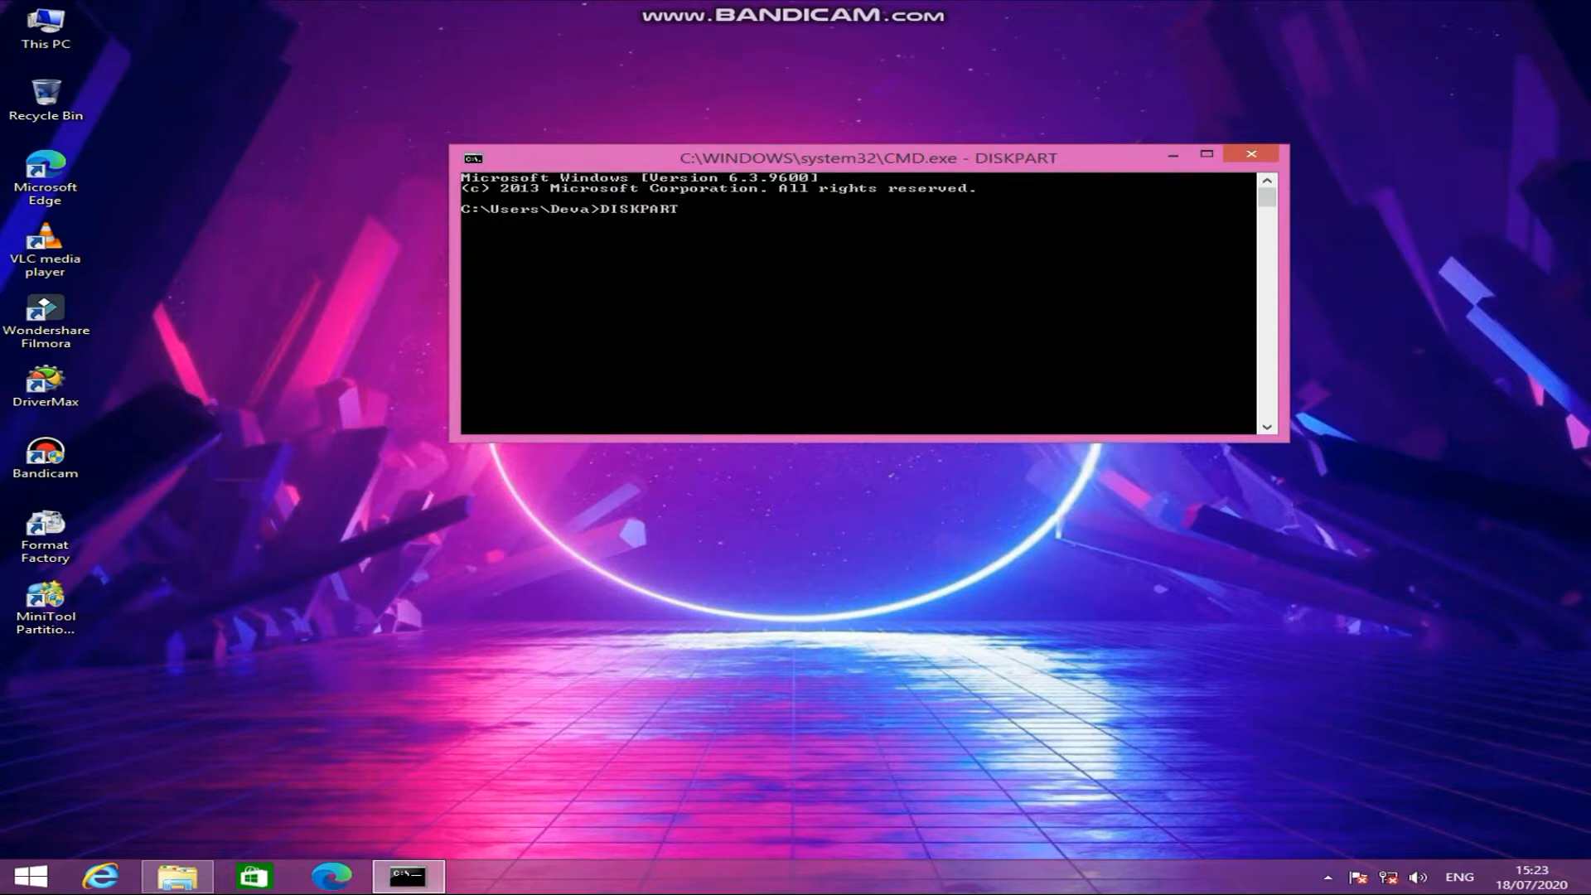
left_click_drag(717, 202, 381, 1)
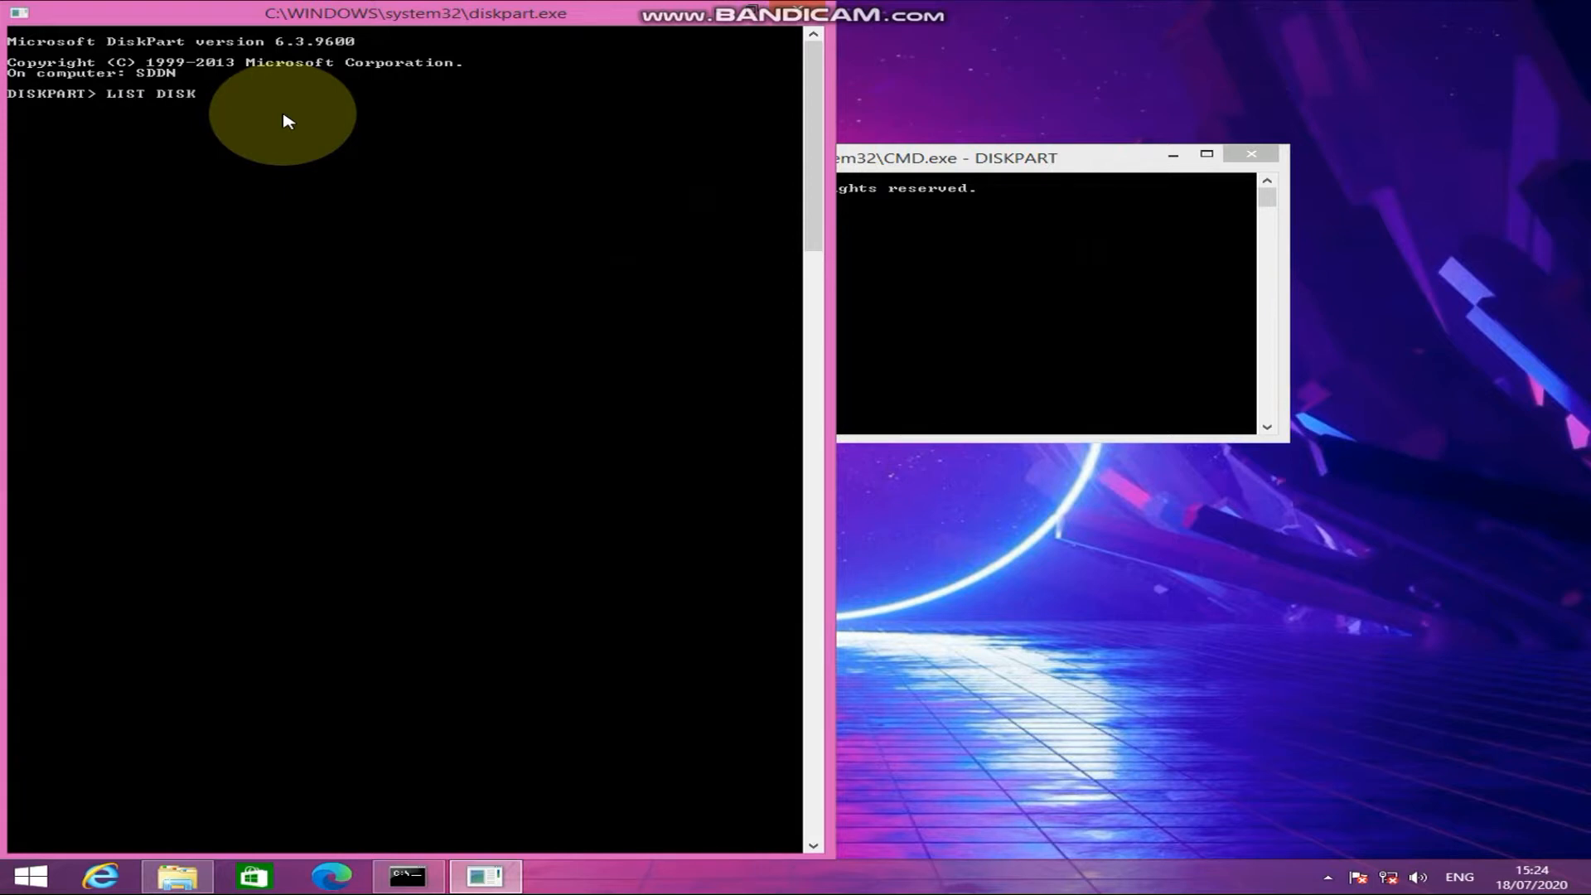
key("Return")
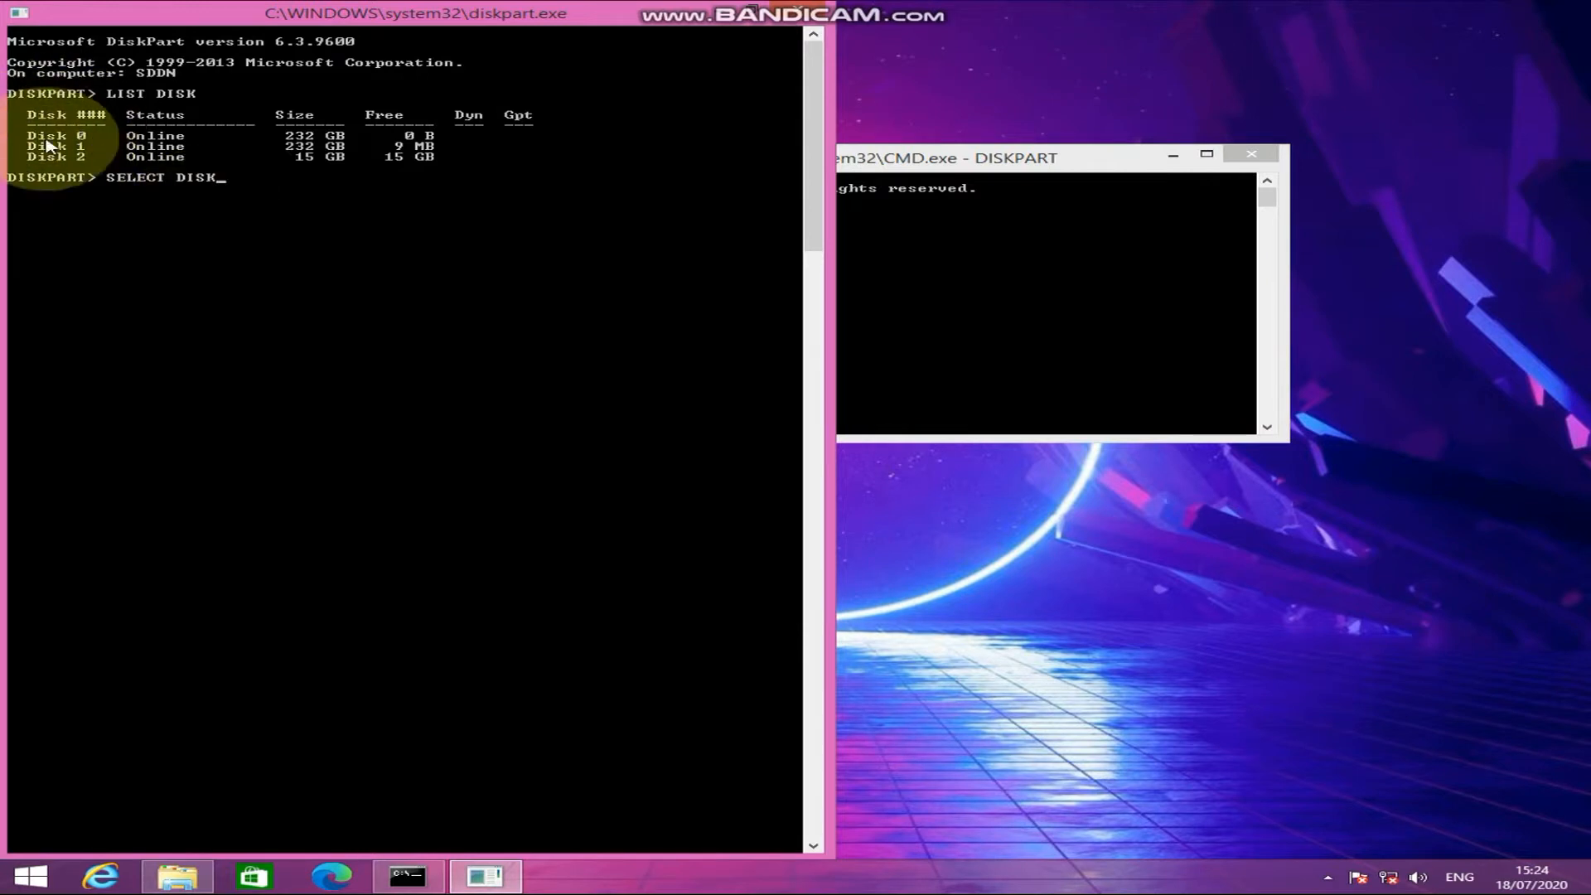
- Check the removable disk's number in Disk Management within Computer Management and close that window
left_click_drag(402, 15, 575, 62)
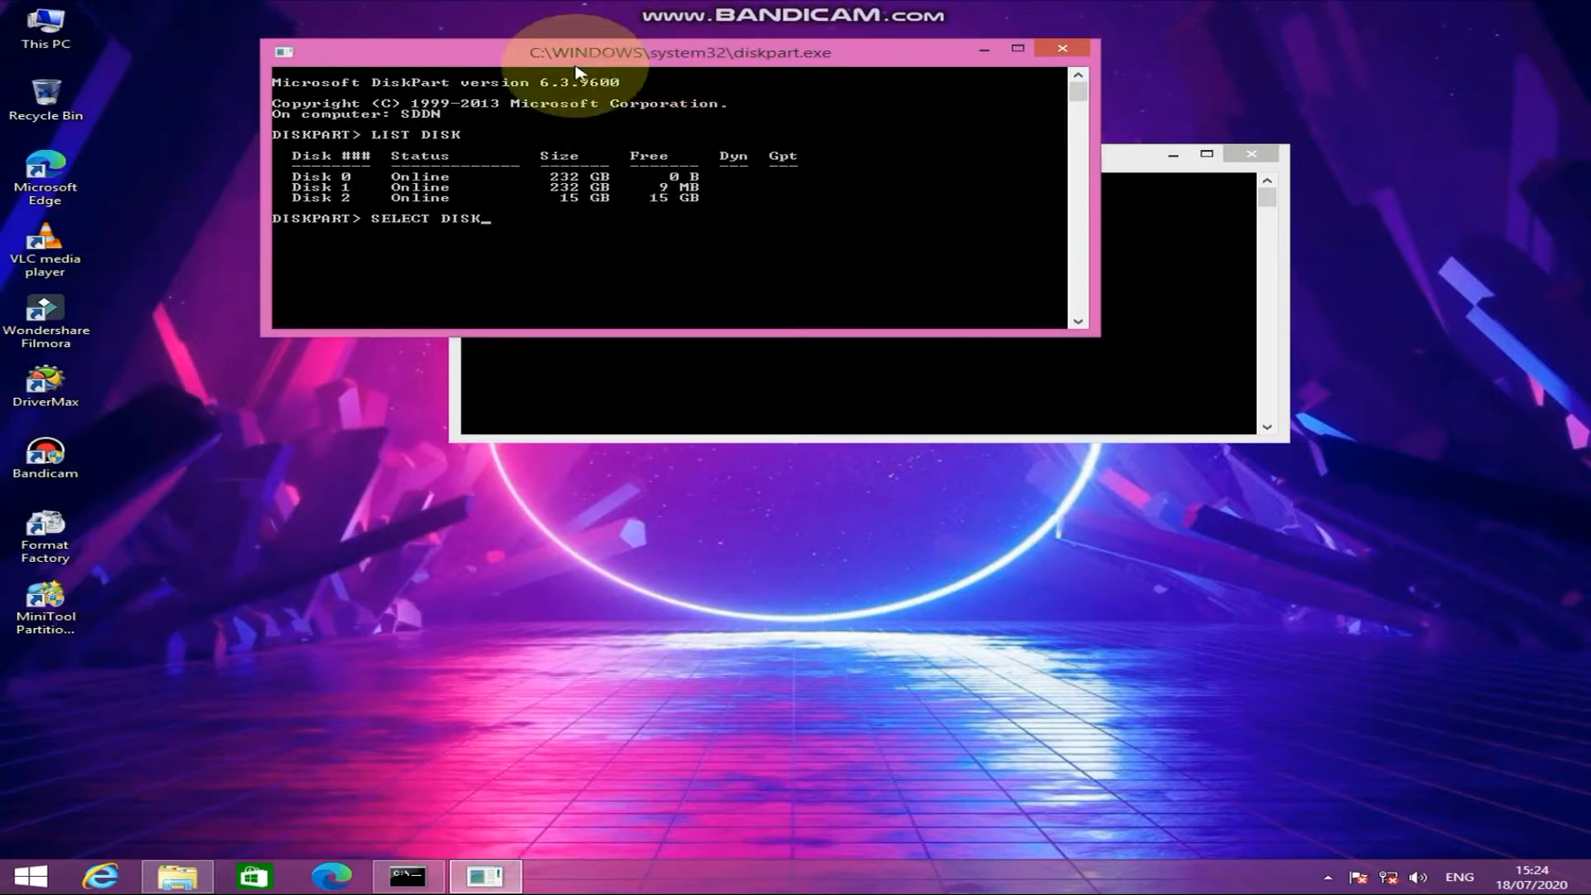
right_click(66, 33)
left_click(103, 61)
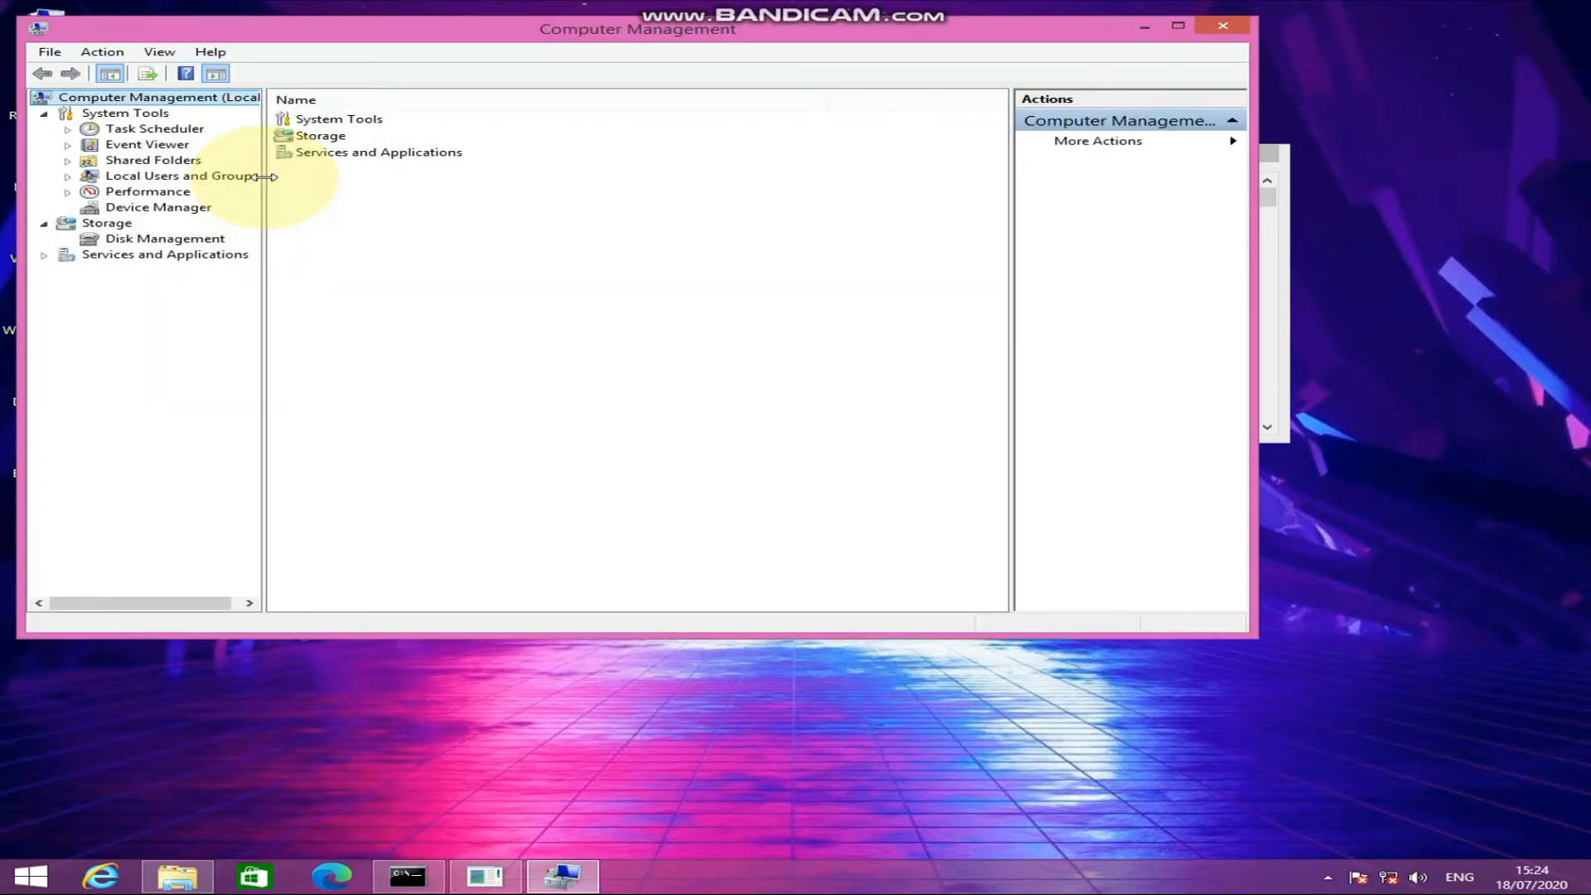
left_click(166, 239)
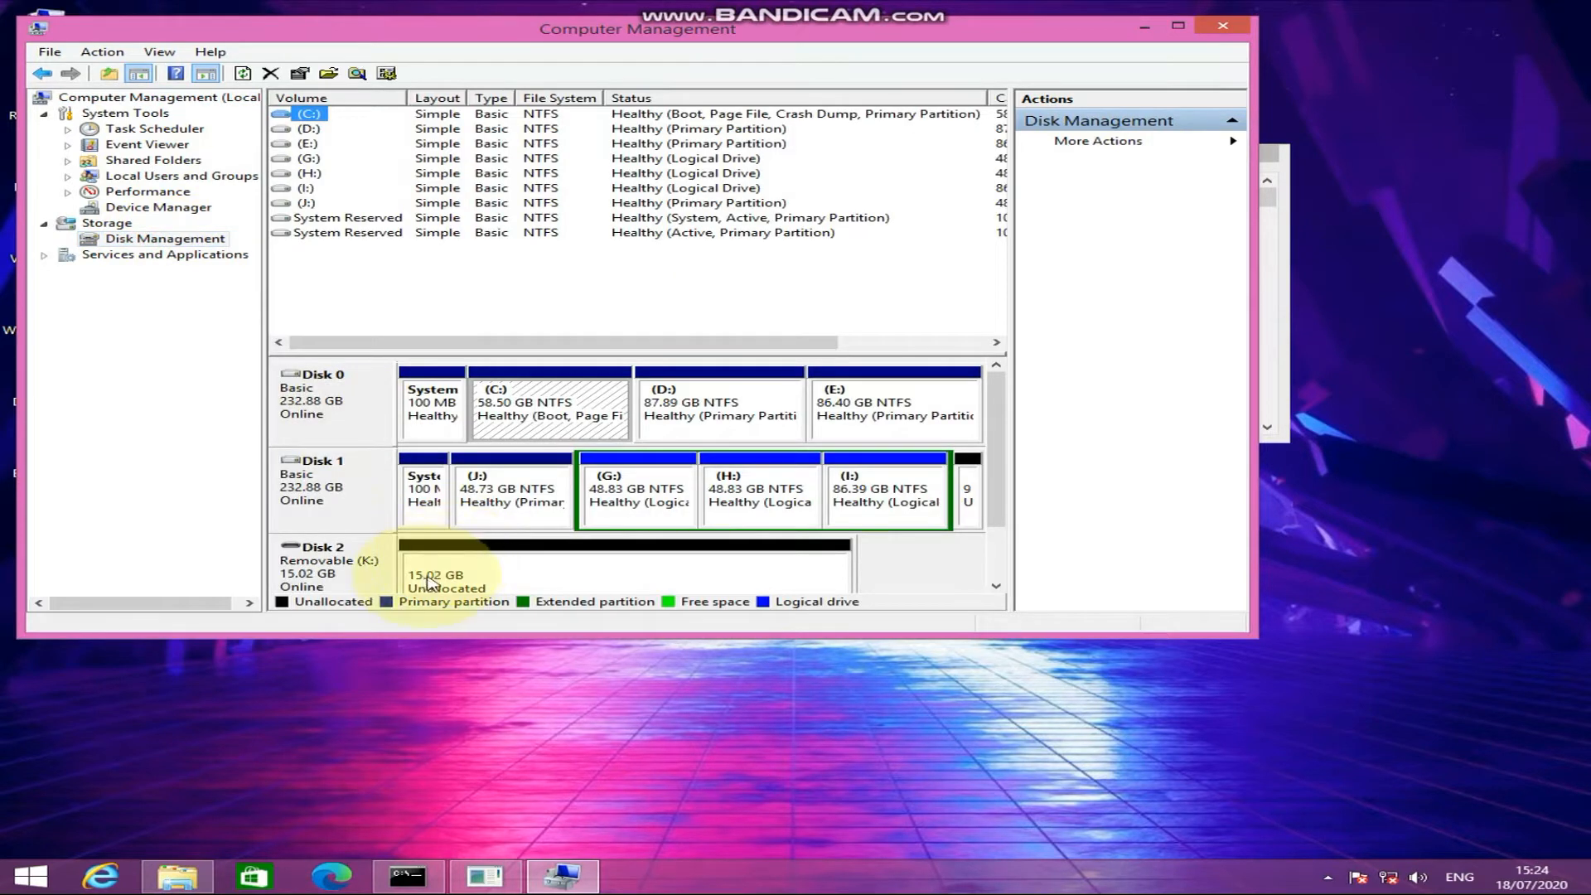
left_click_drag(995, 418, 971, 479)
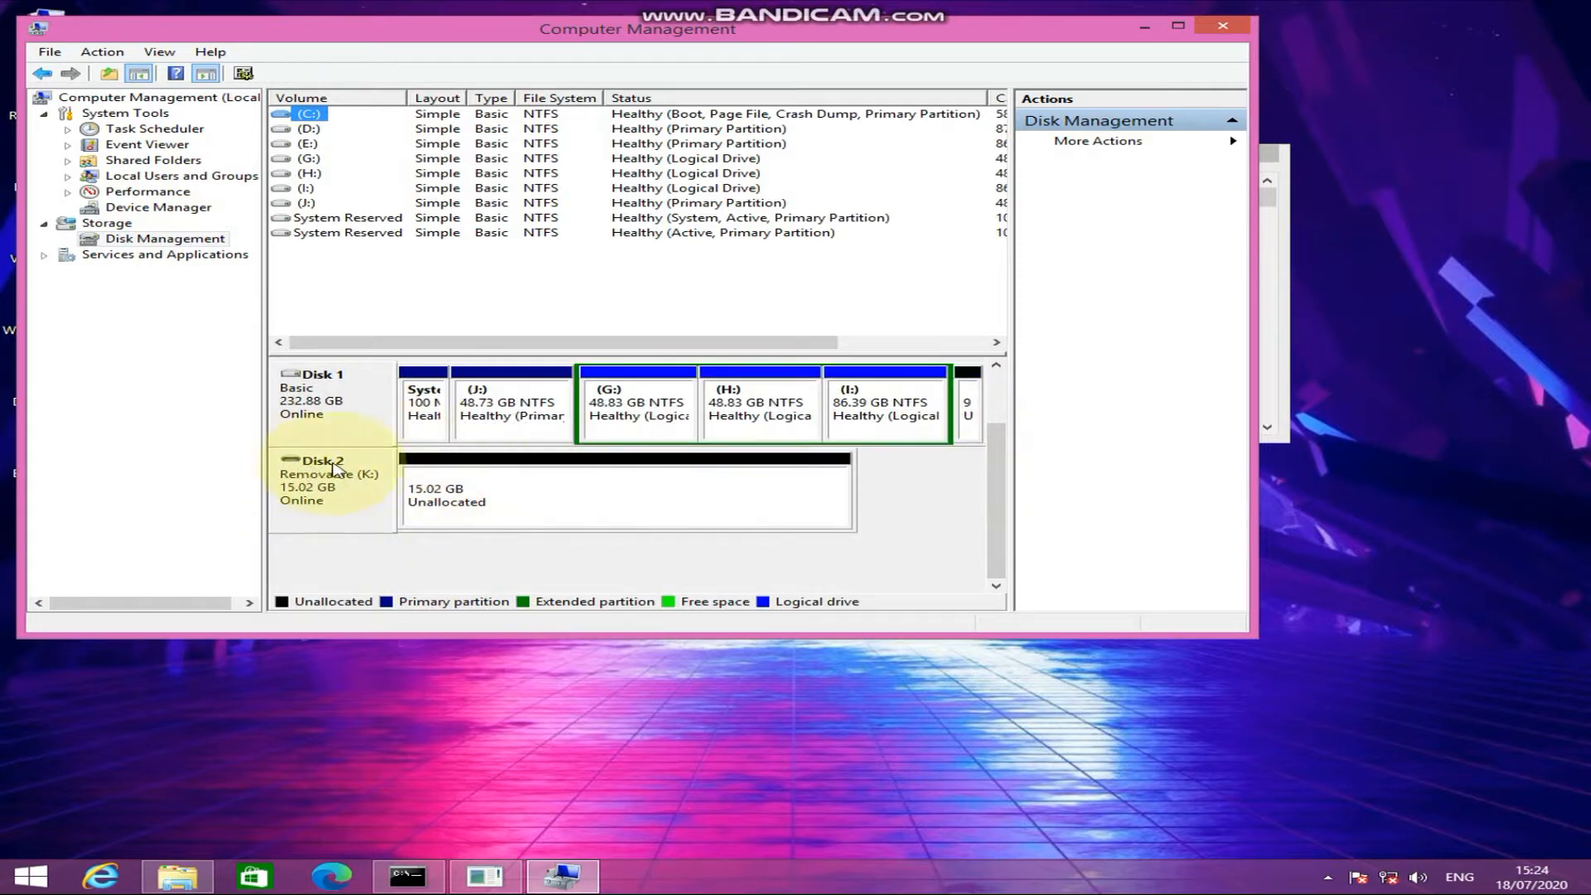
left_click(1222, 24)
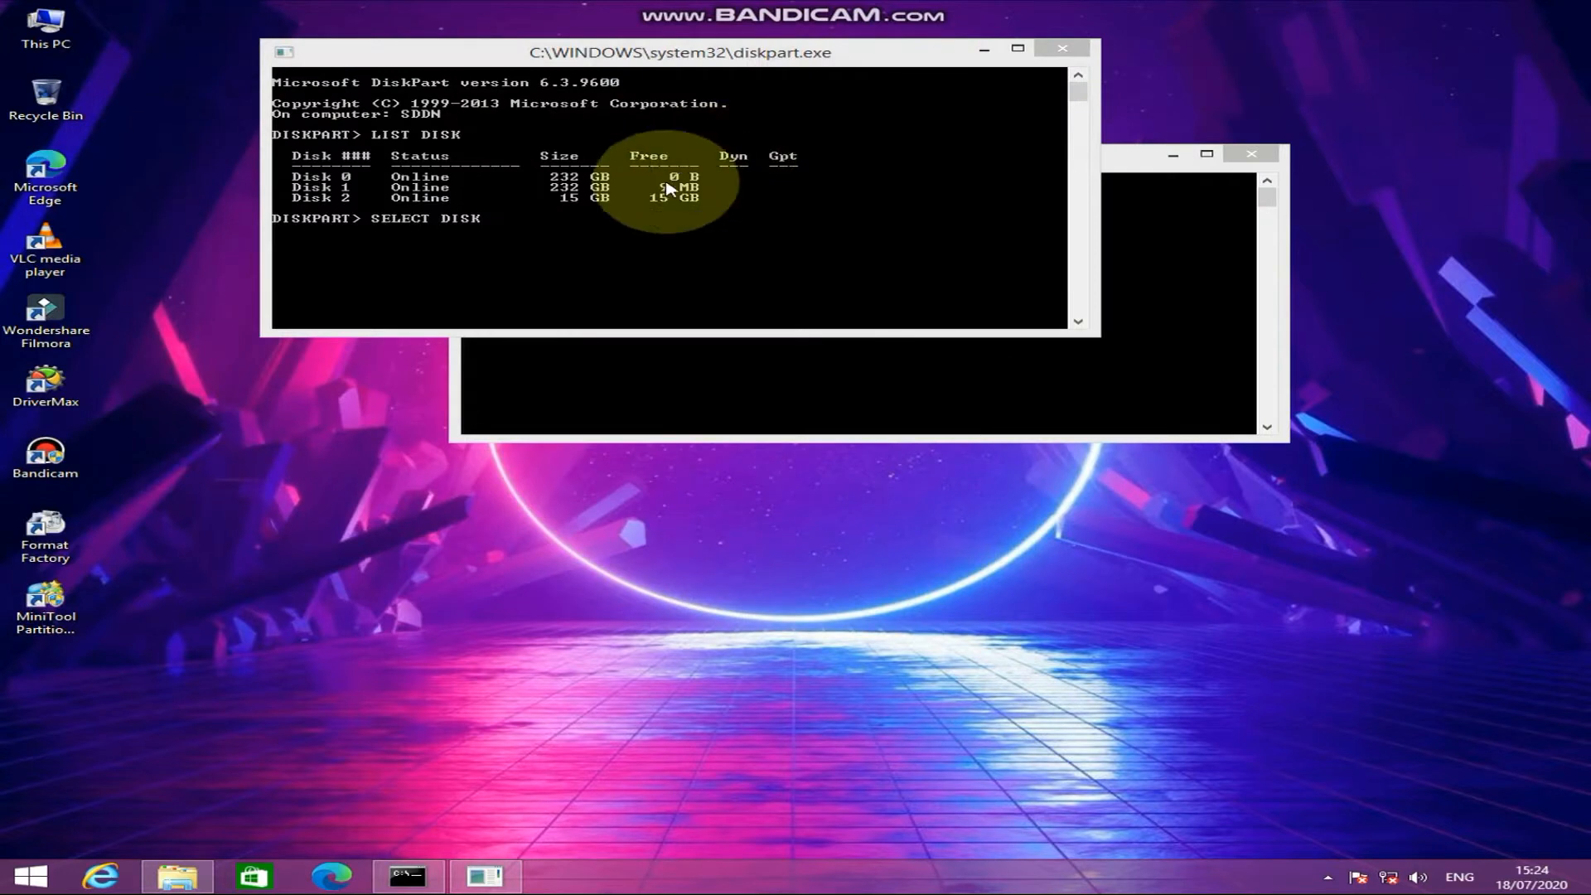
- Select the removable disk in DiskPart with SELECT DISK 2 and erase it with CLEAN
left_click(570, 218)
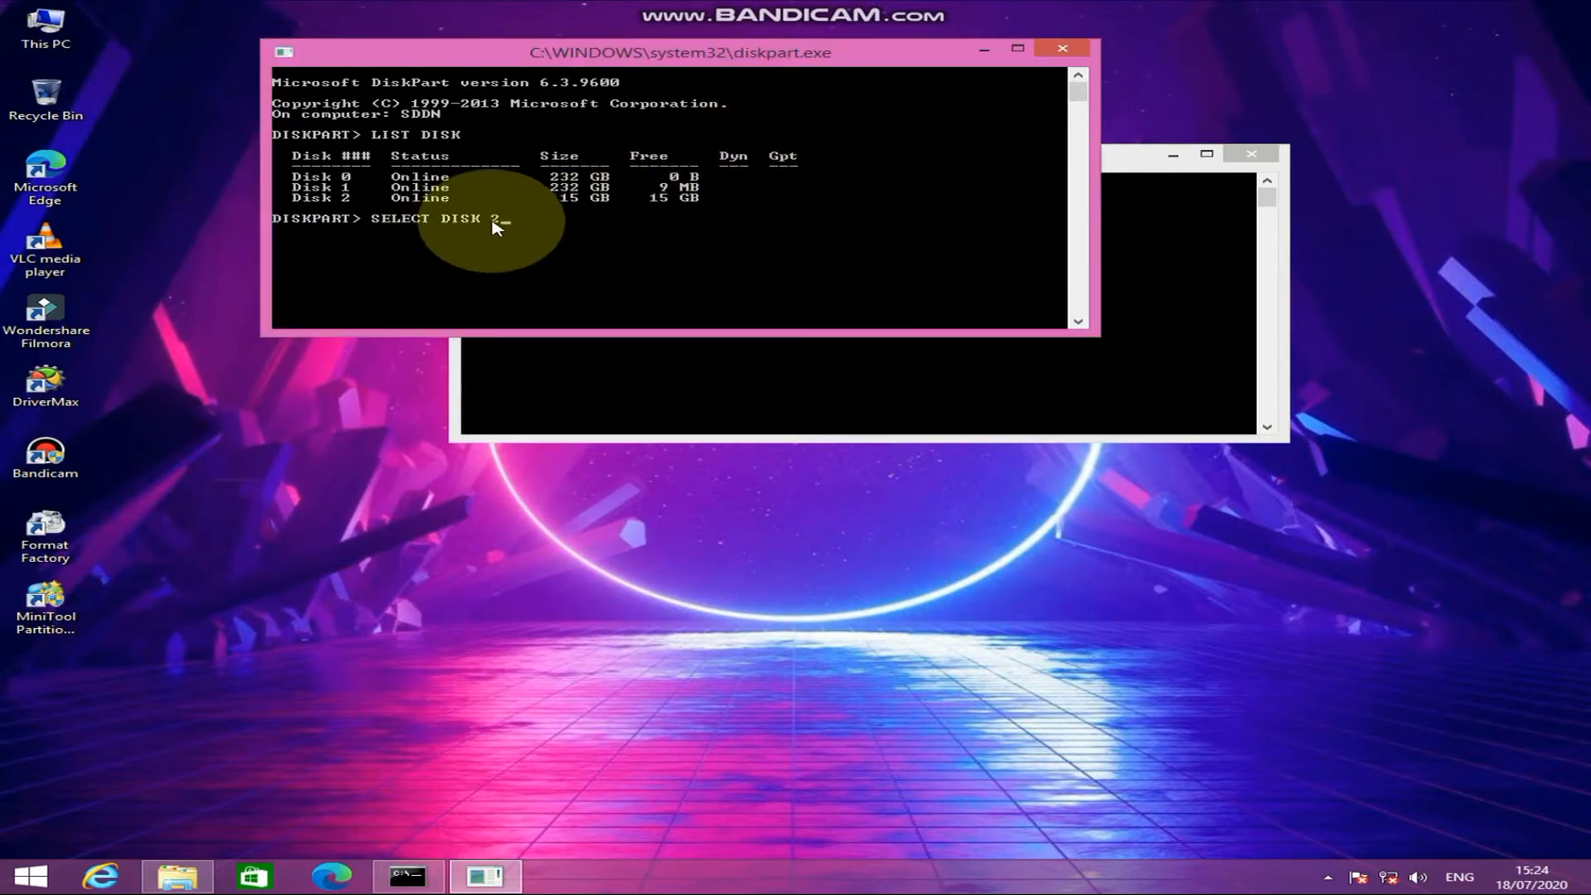
key("super+Left")
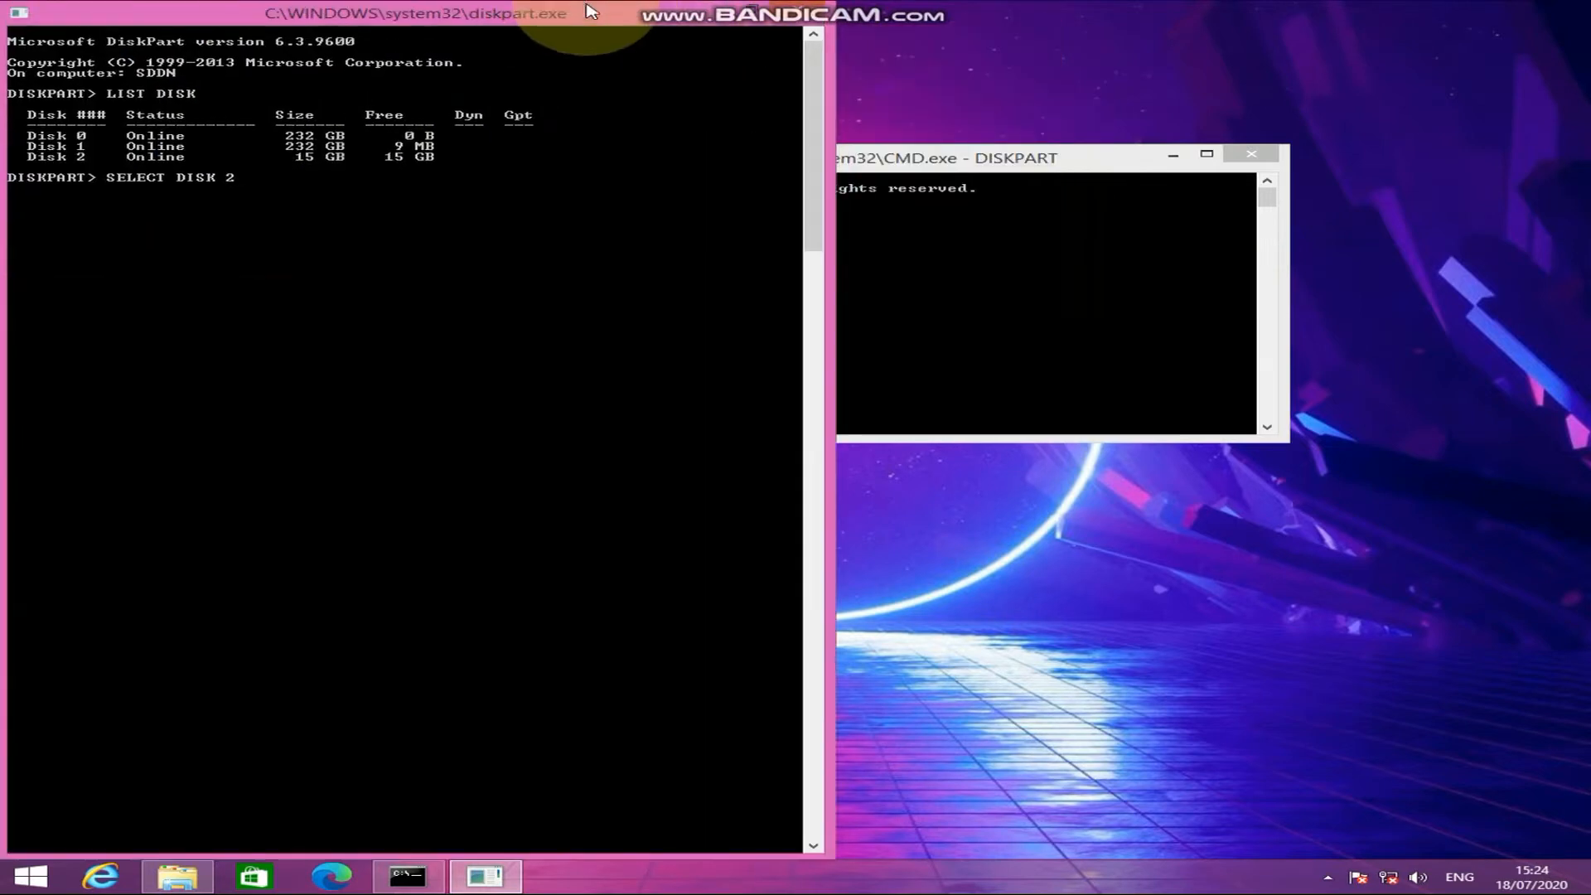
left_click(393, 188)
key("Return")
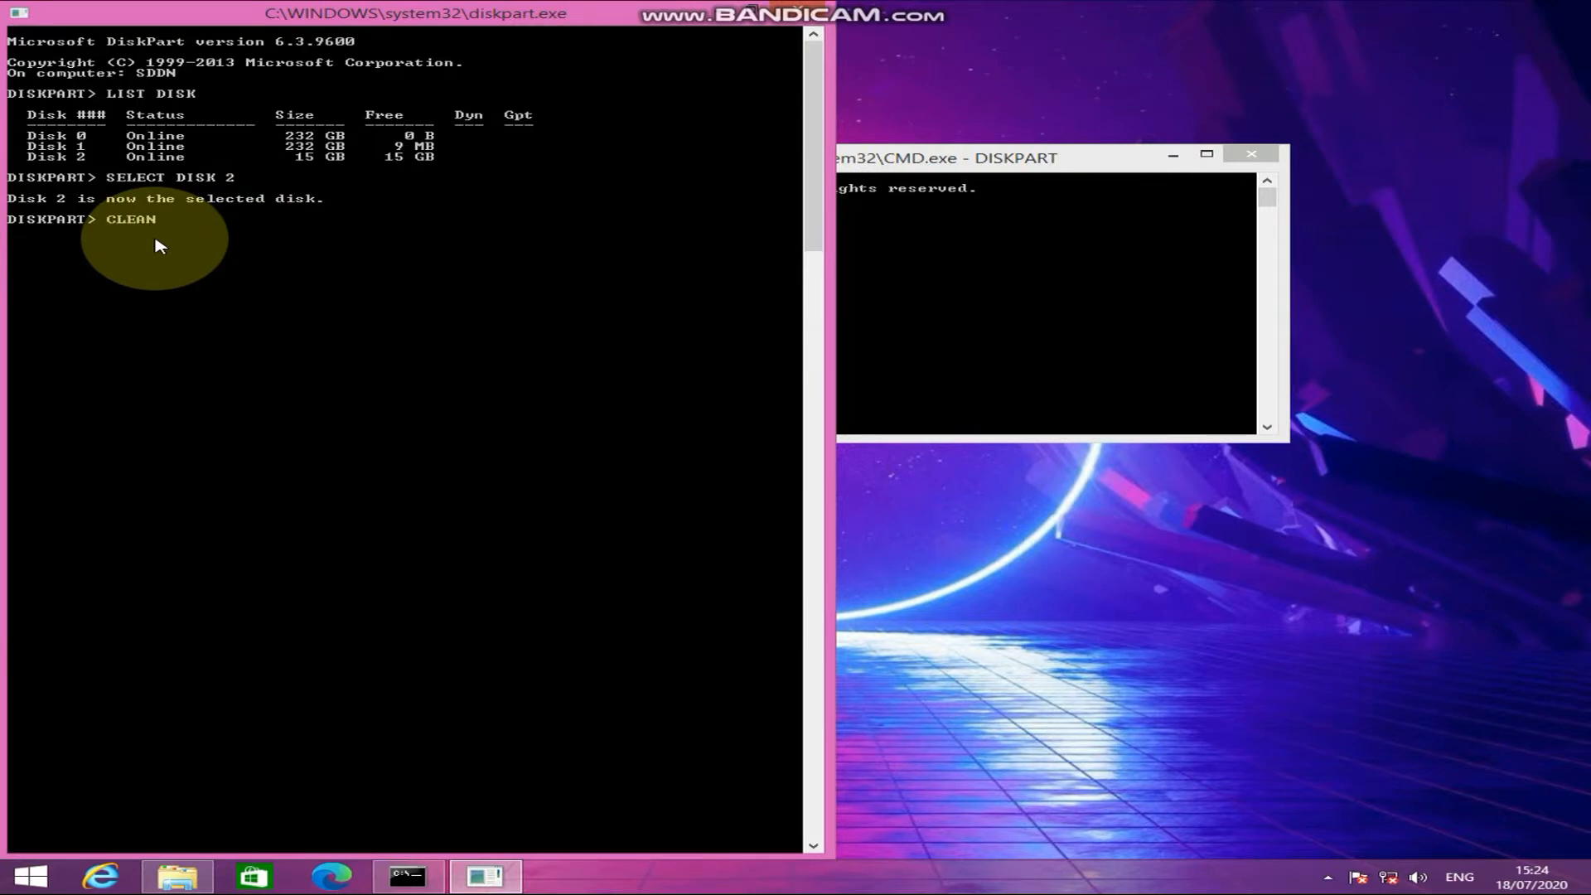
key("Return")
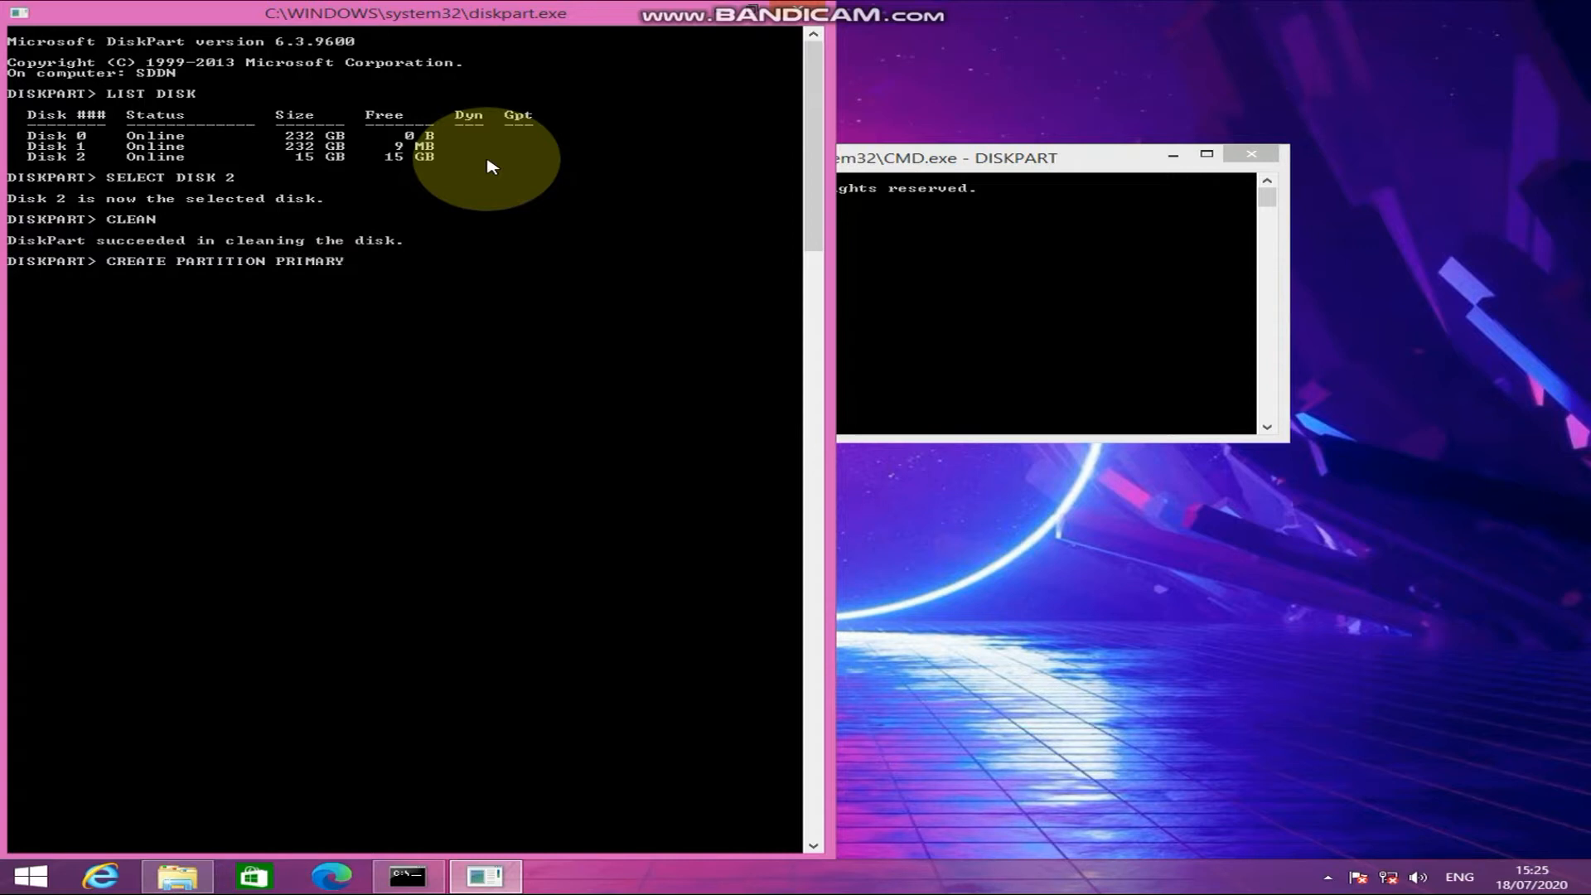
- Create a primary partition on the cleaned disk with CREATE PARTITION PRIMARY and give it a drive letter with ASSIGN
key("Return")
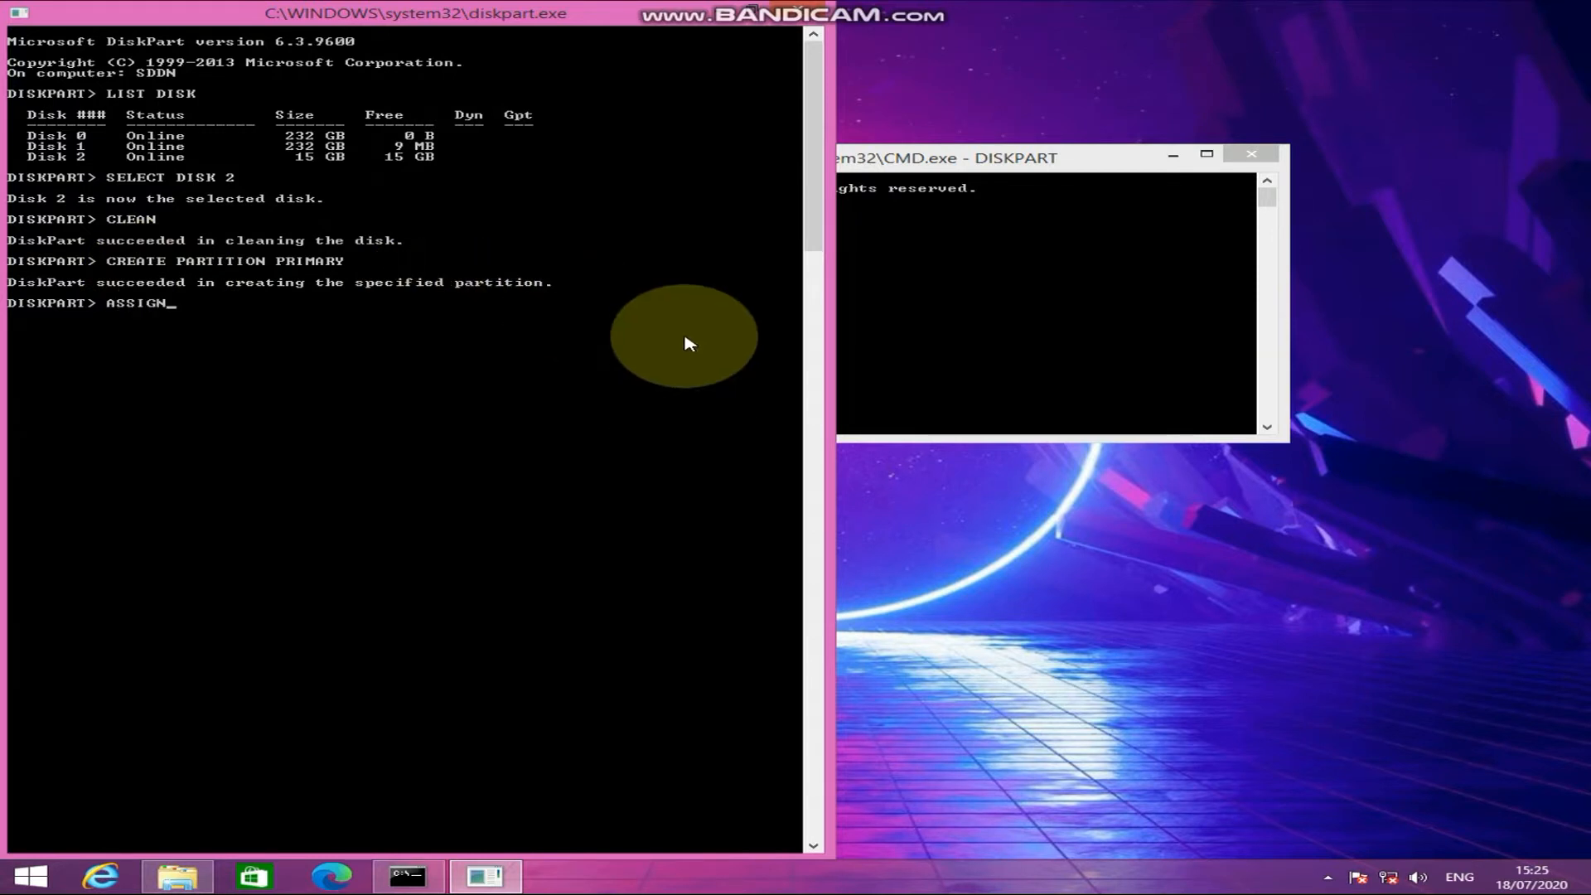
type("ASSIGN")
key("Return")
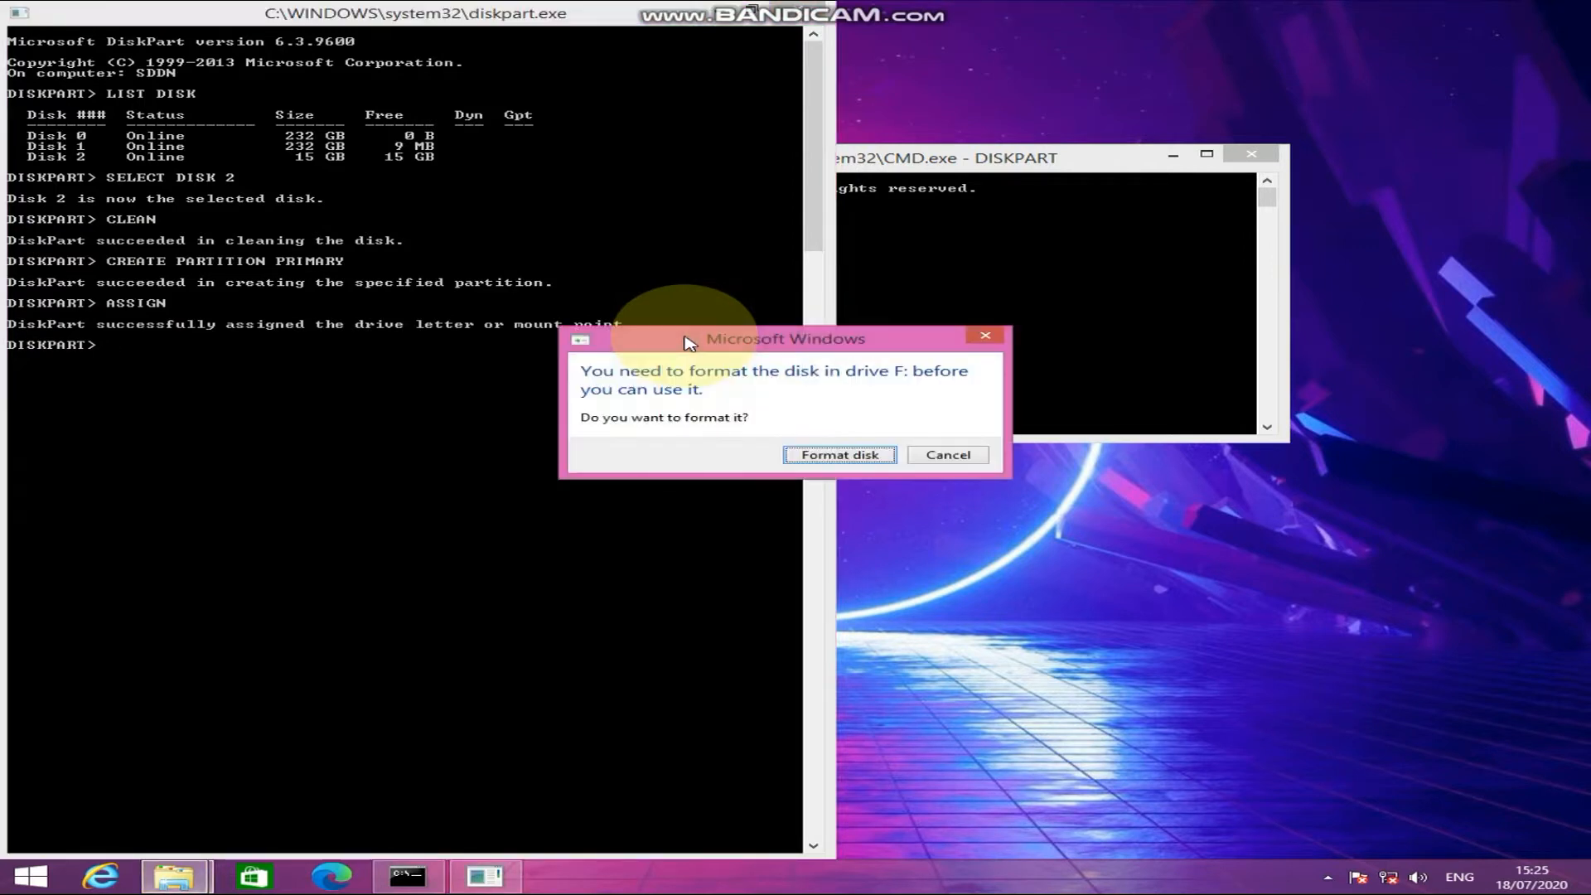
- Close the DiskPart and Command Prompt windows, keeping the format prompt for drive F: open
left_click_drag(690, 343, 1177, 388)
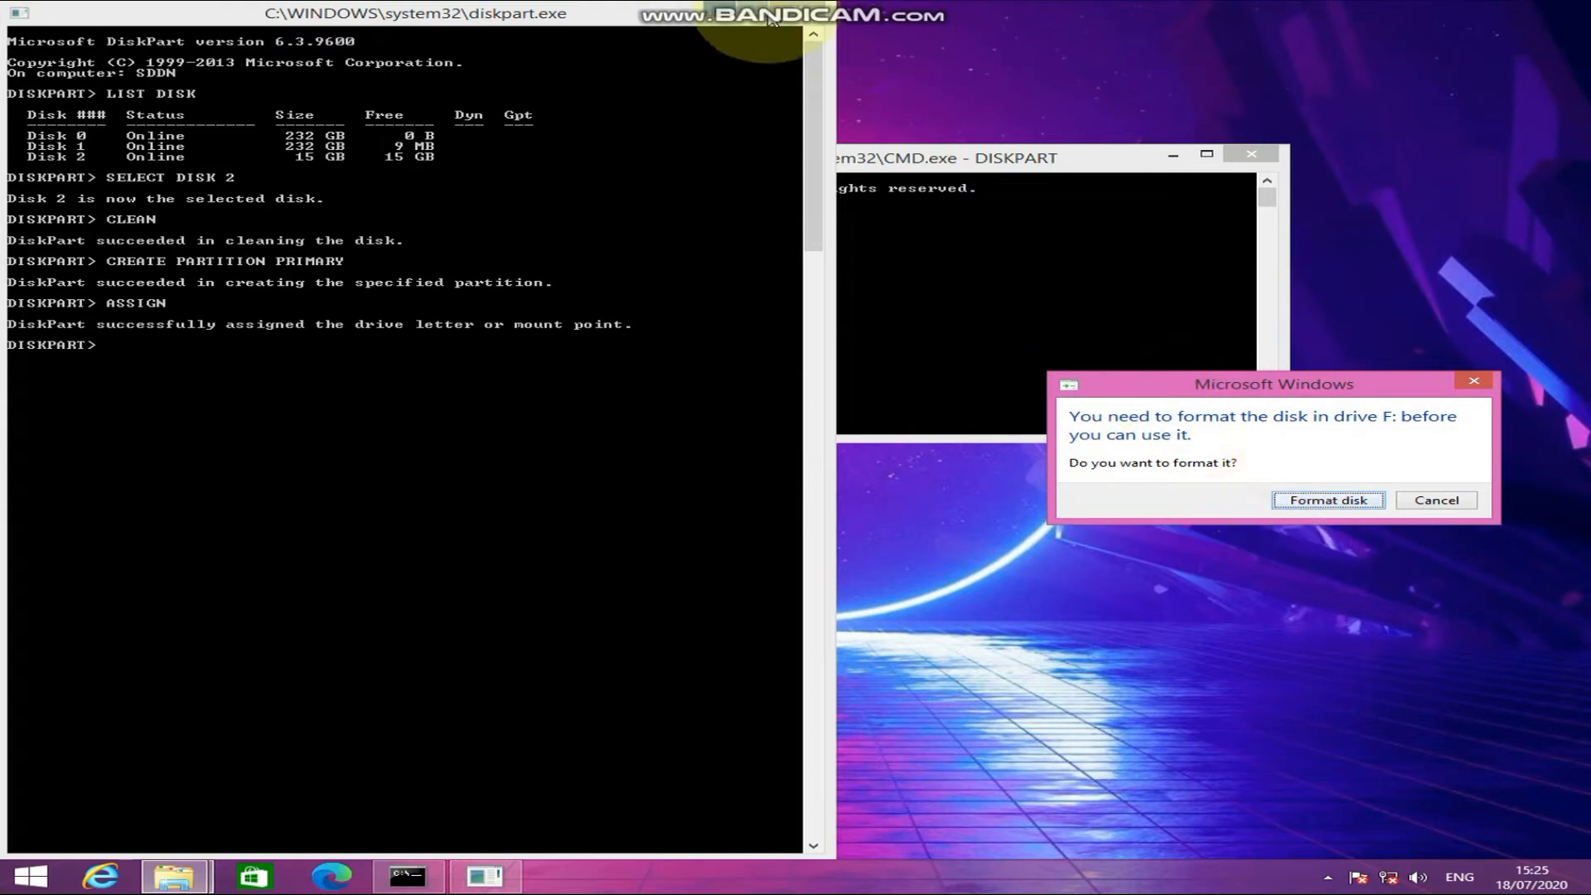
left_click(814, 11)
left_click(1251, 154)
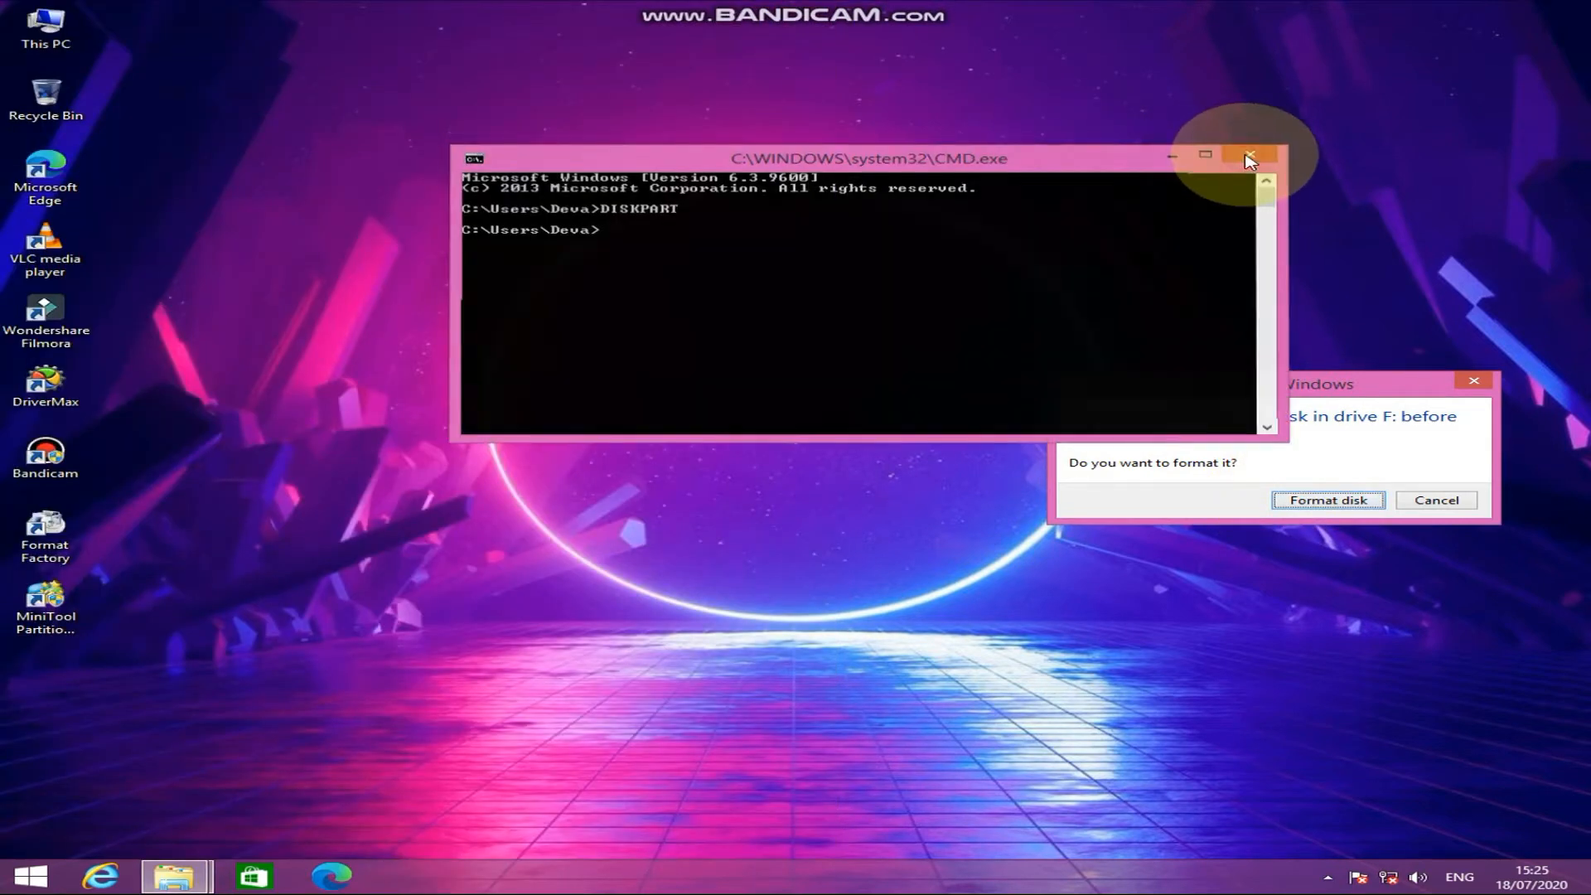
- Quick-format removable disk F: as FAT32 with an 8192-byte allocation unit size and close the format dialog
left_click(1359, 502)
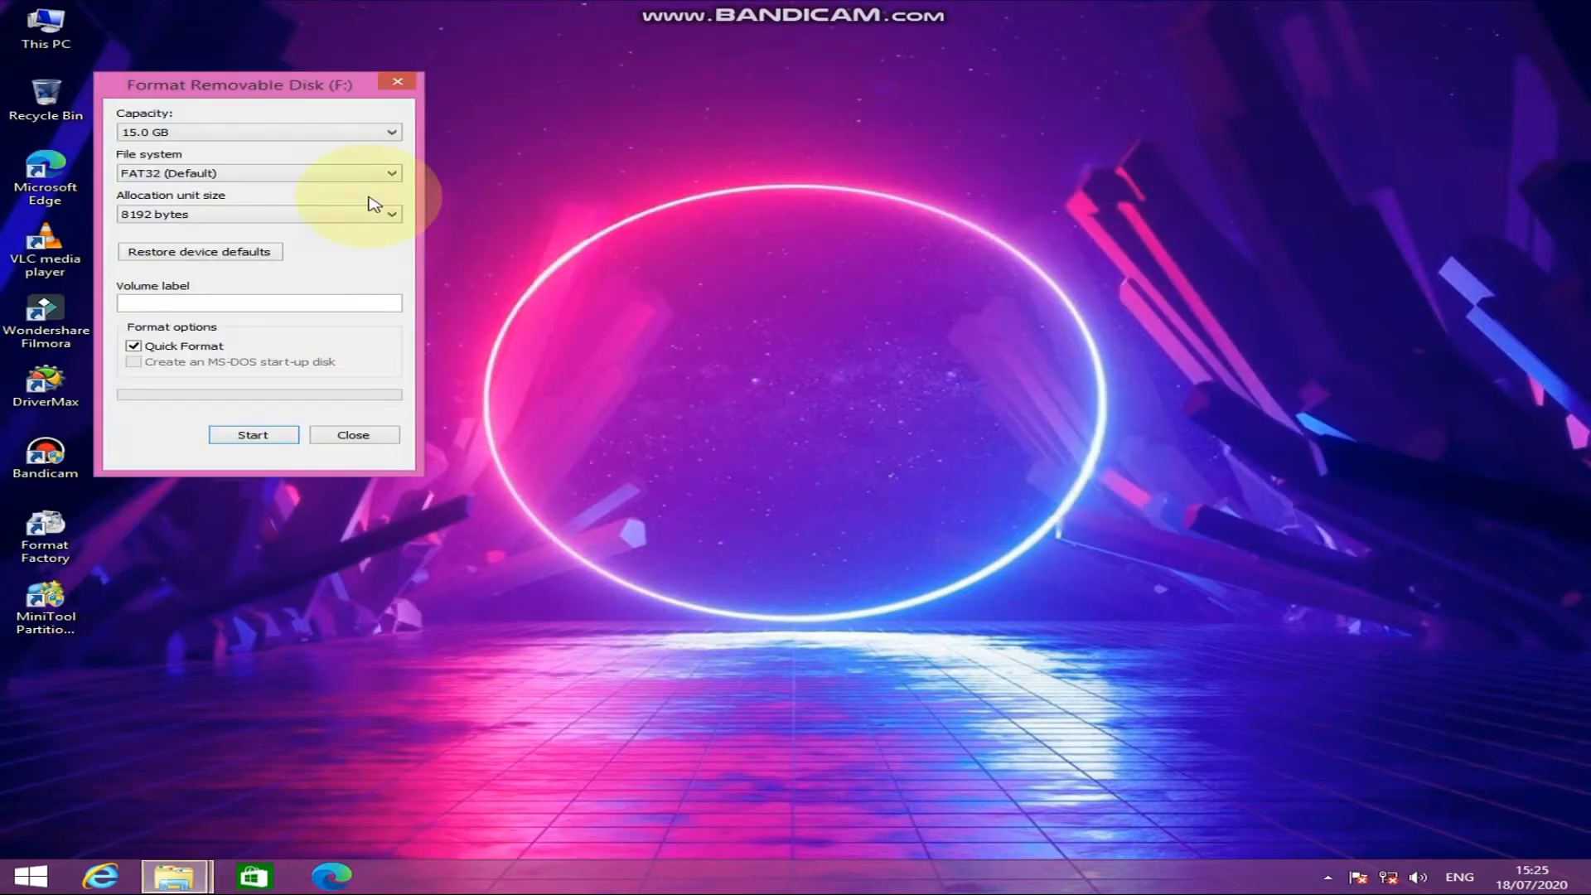
left_click_drag(273, 97, 630, 97)
left_click_drag(869, 120, 954, 112)
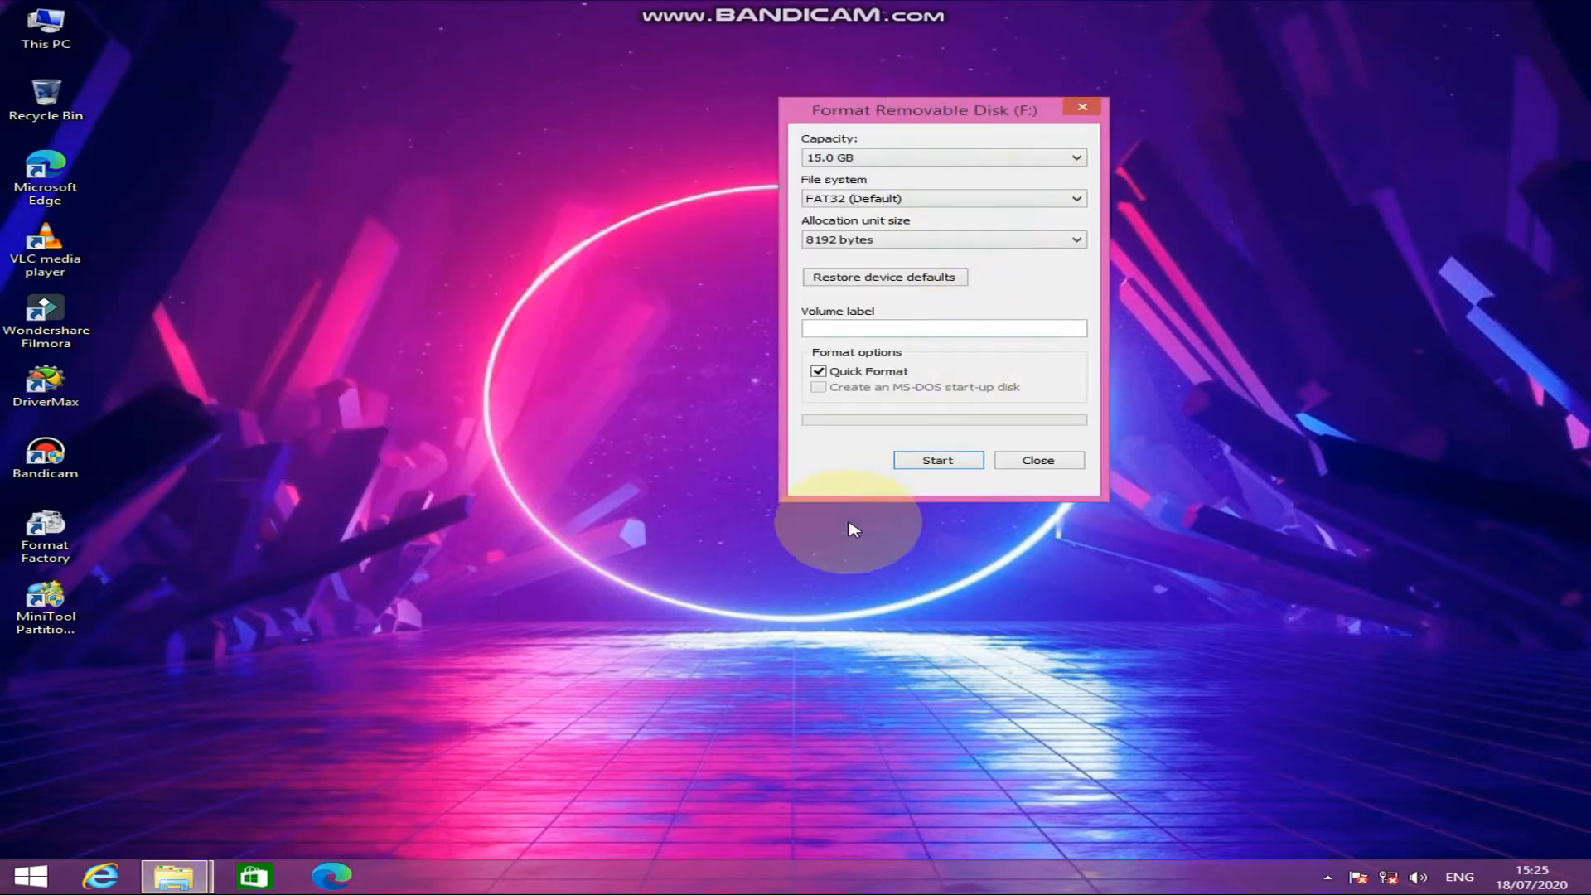
left_click(929, 461)
left_click(861, 437)
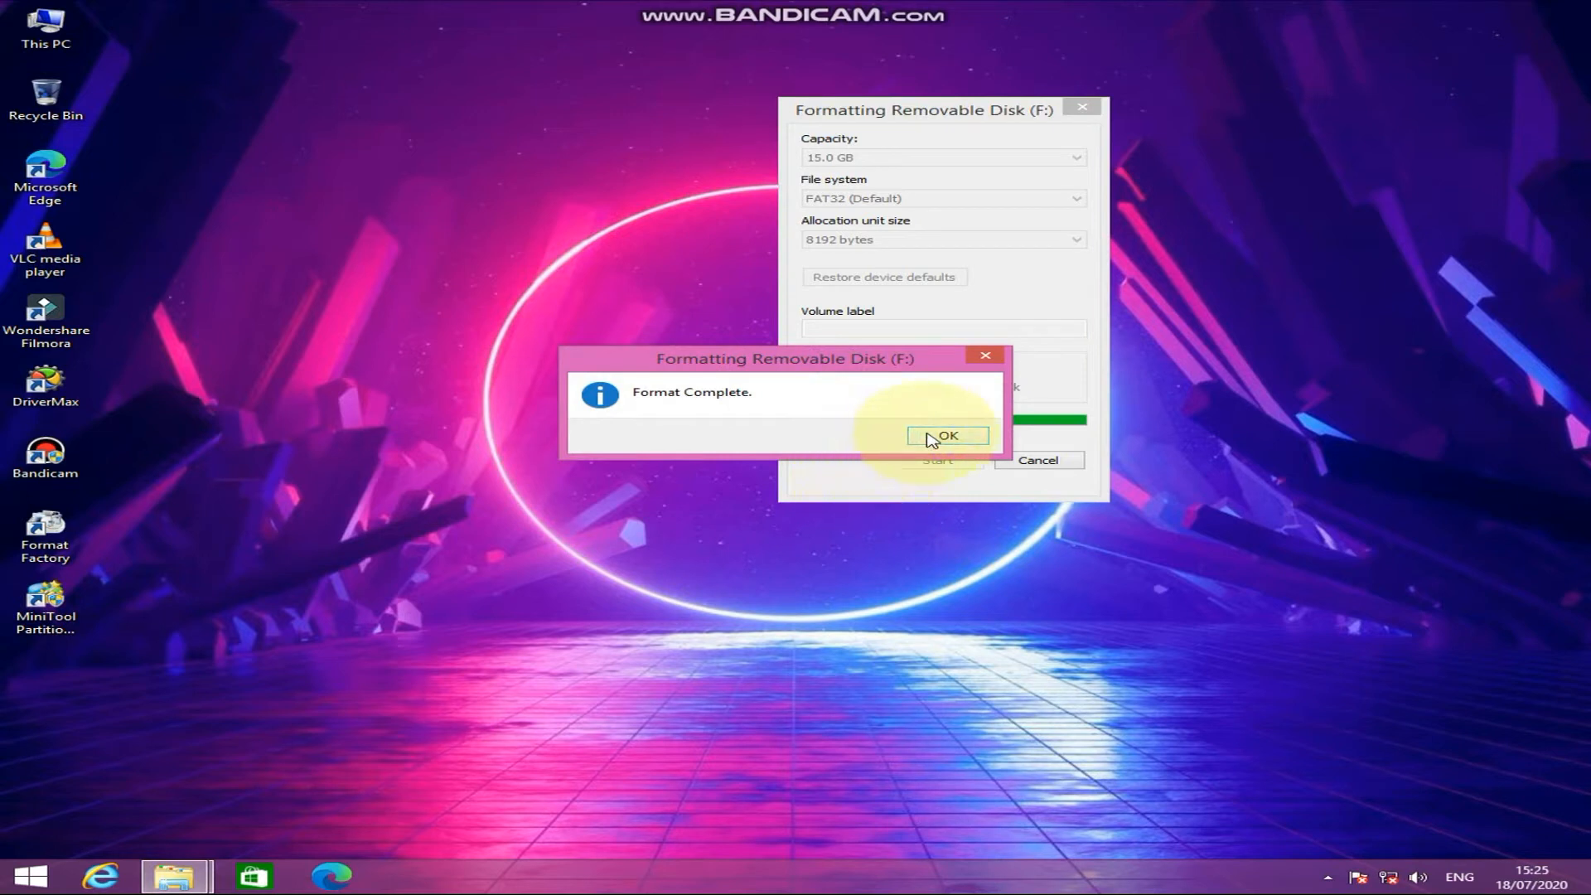
left_click(944, 435)
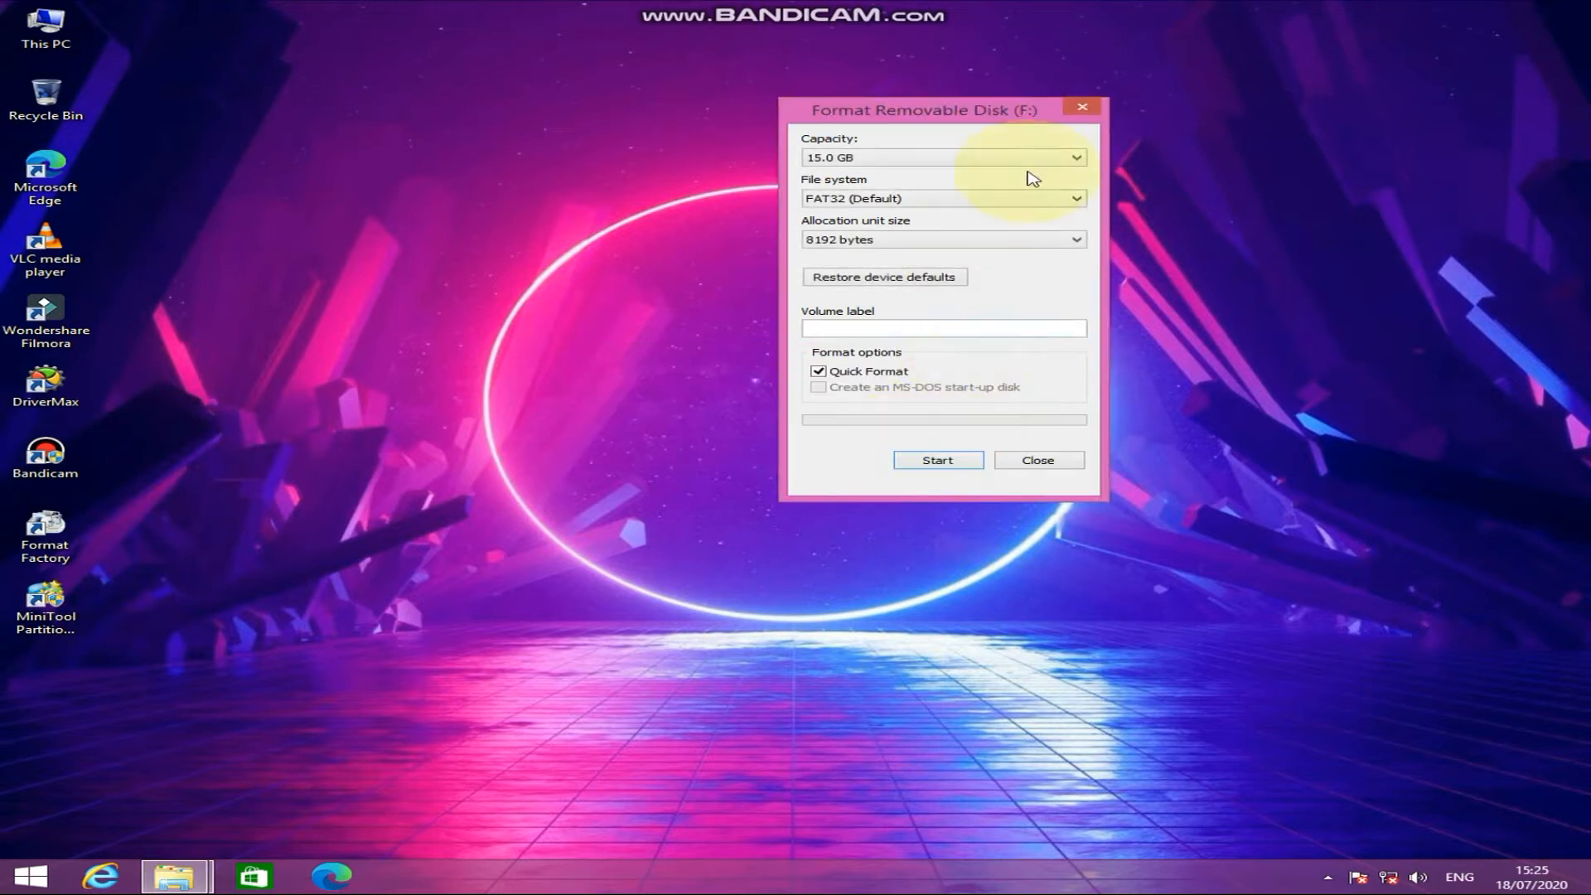
left_click(1082, 107)
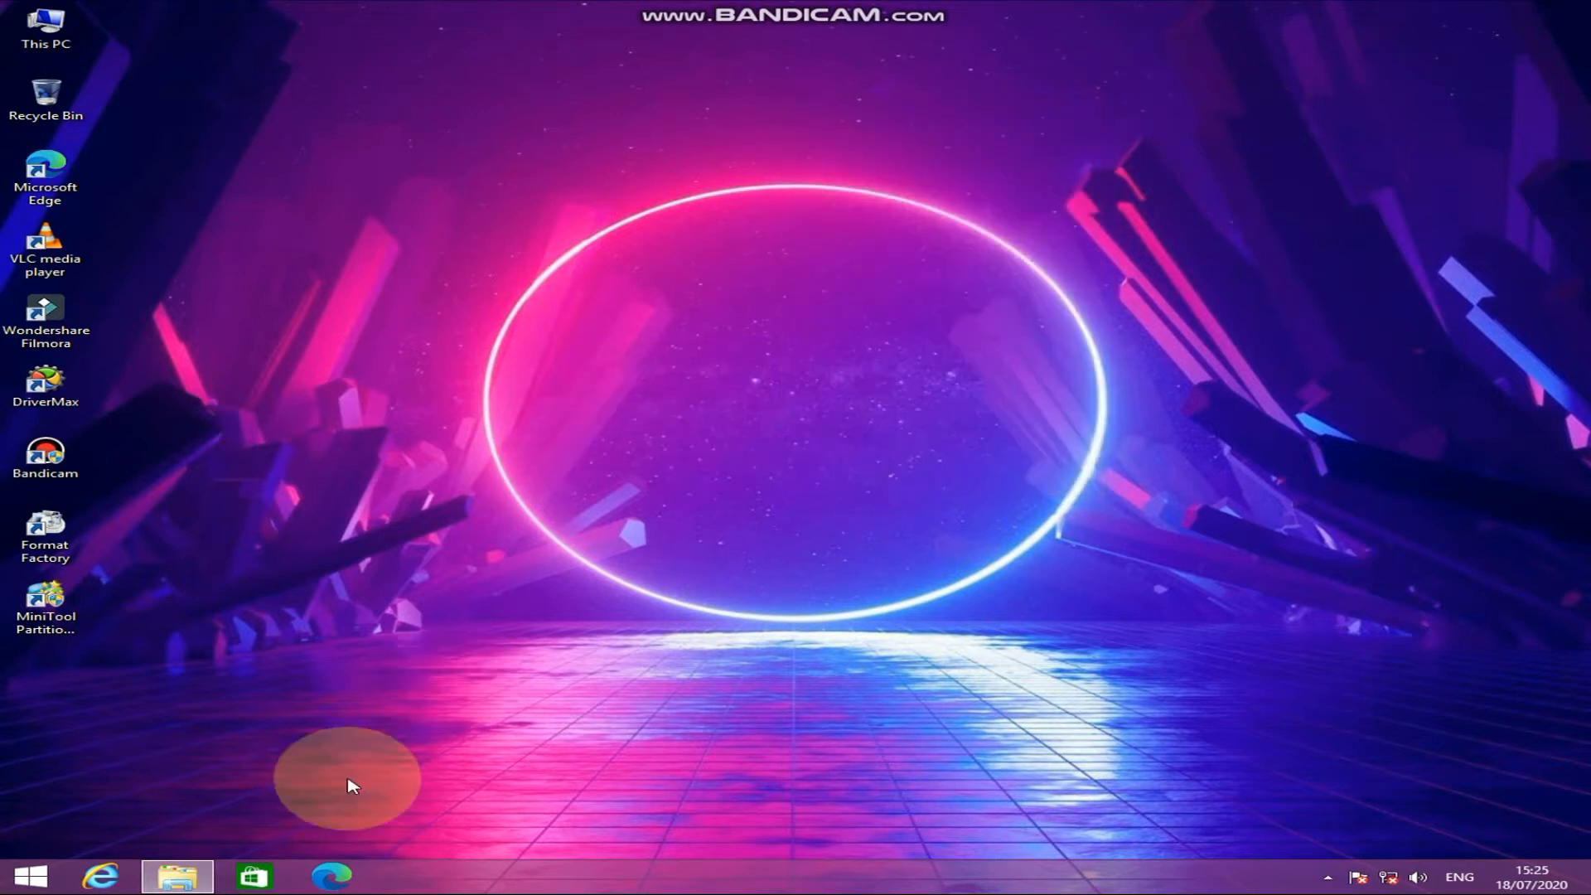
- Check removable disk F: under This PC in File Explorer and refresh the drive list
left_click(187, 870)
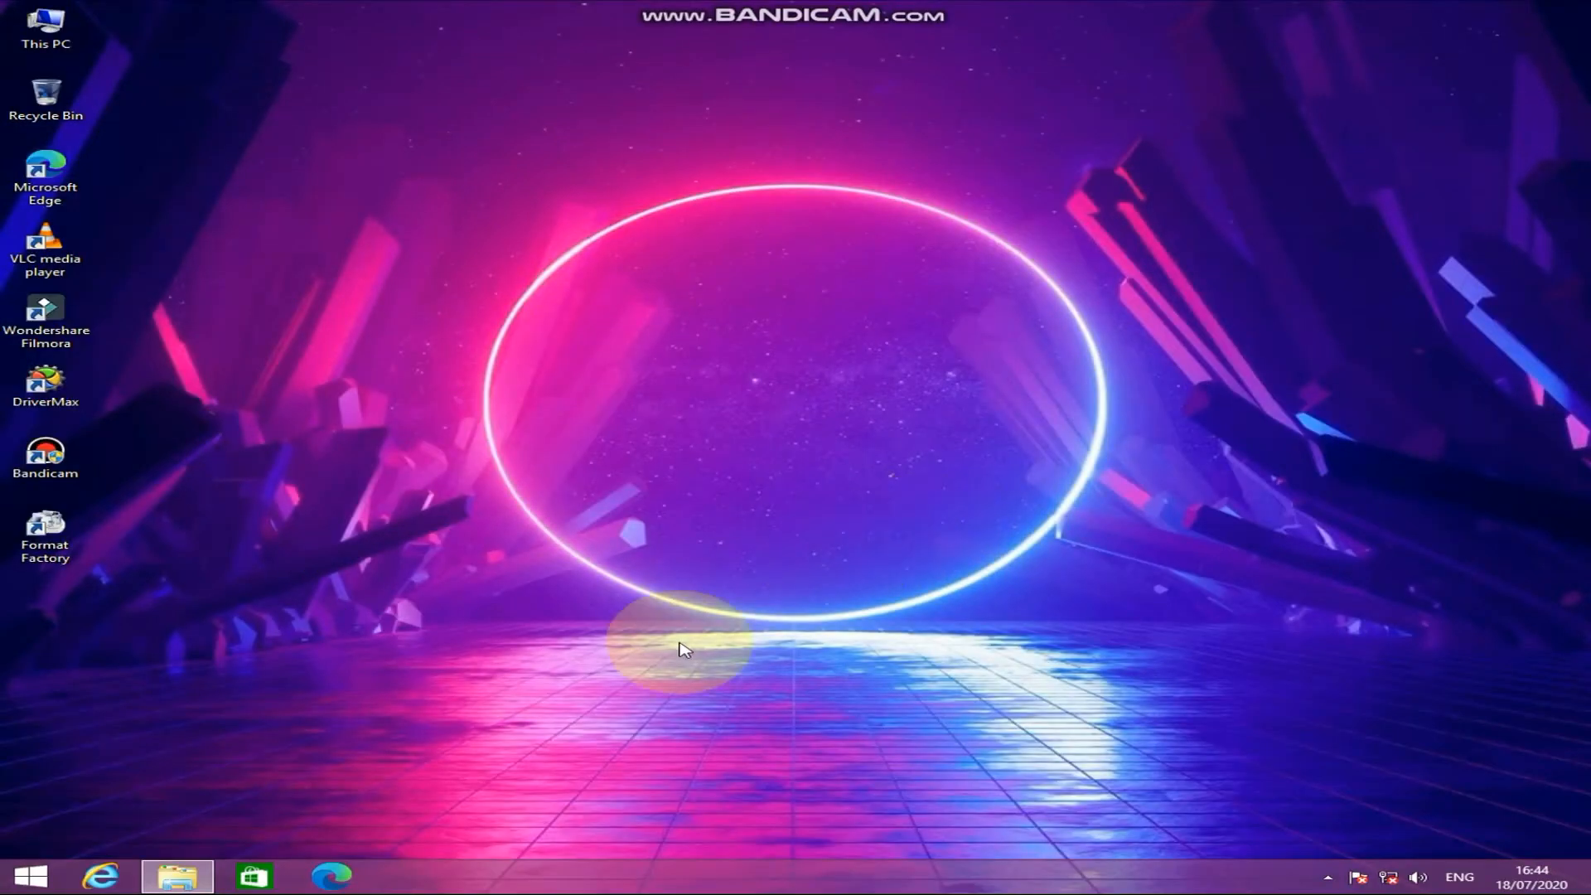
left_click(174, 874)
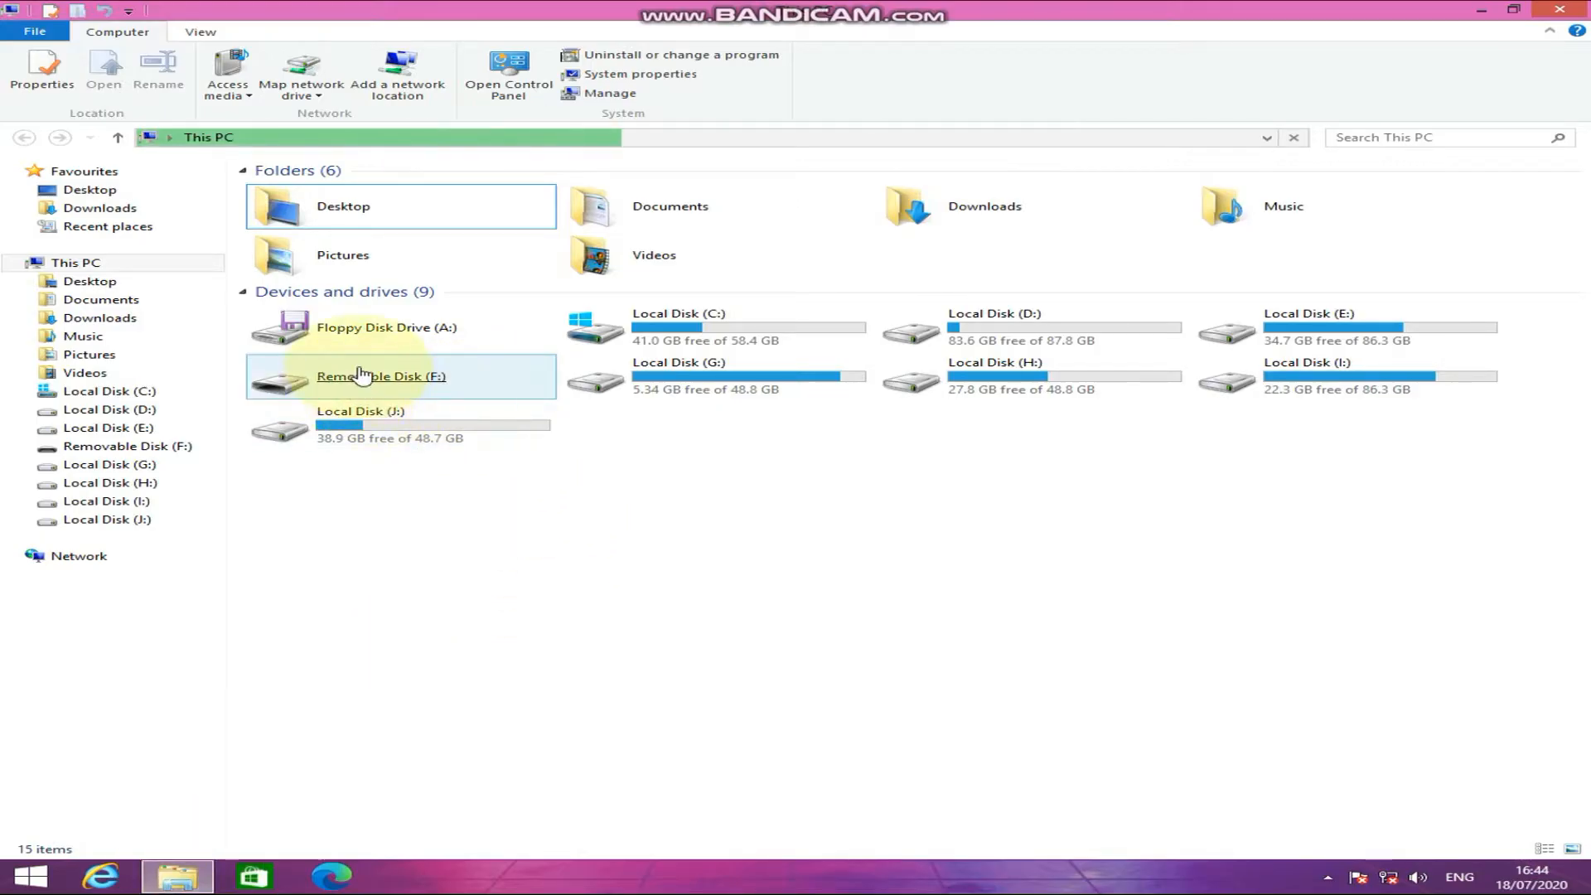
right_click(800, 492)
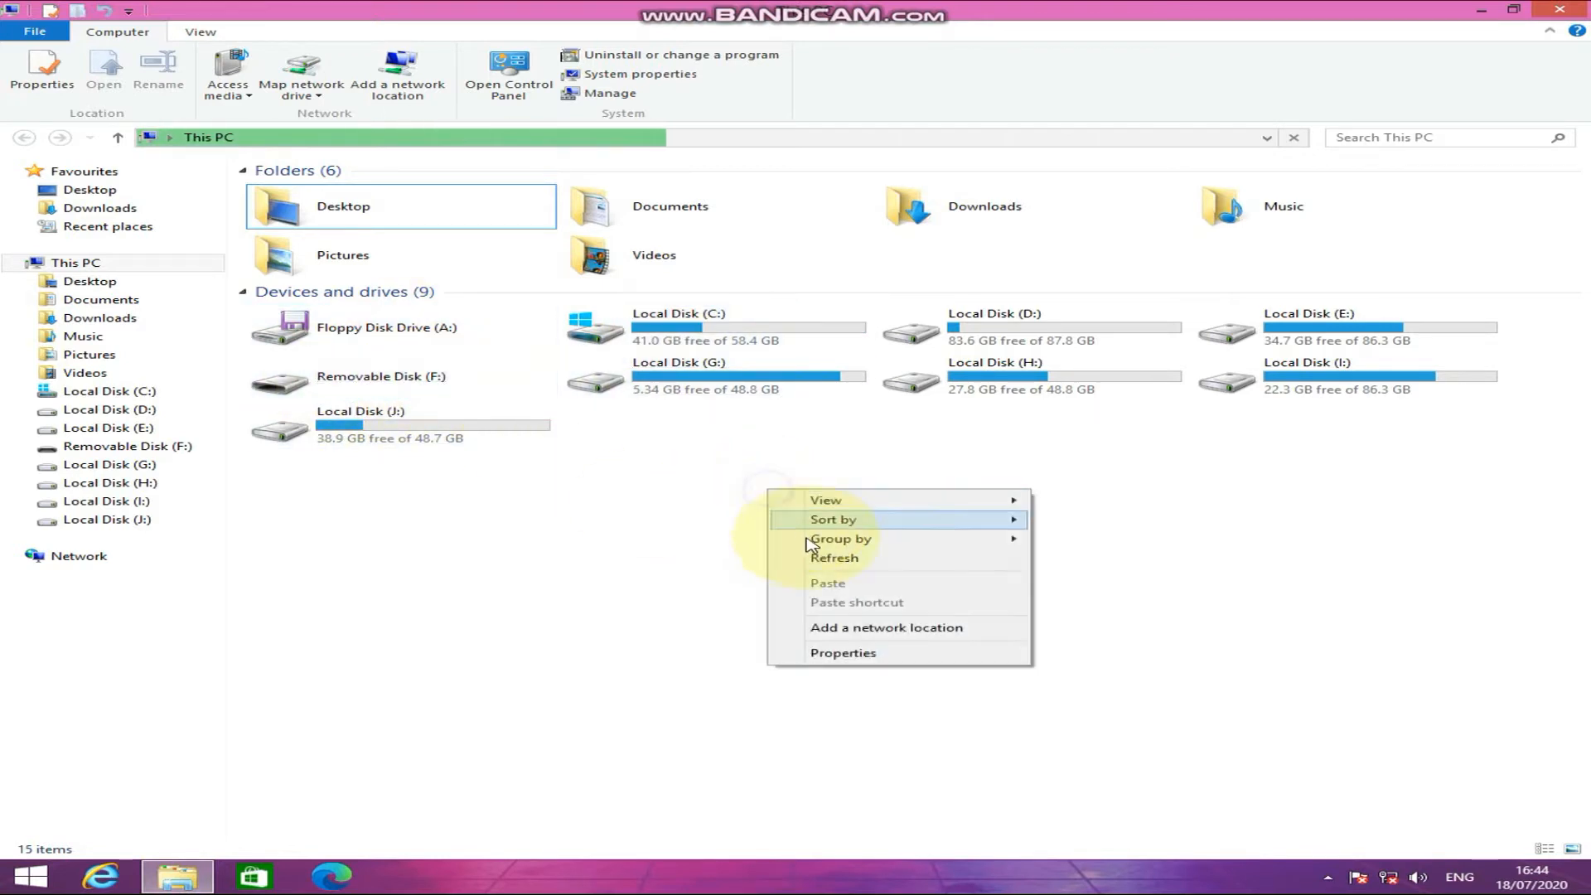
left_click(820, 560)
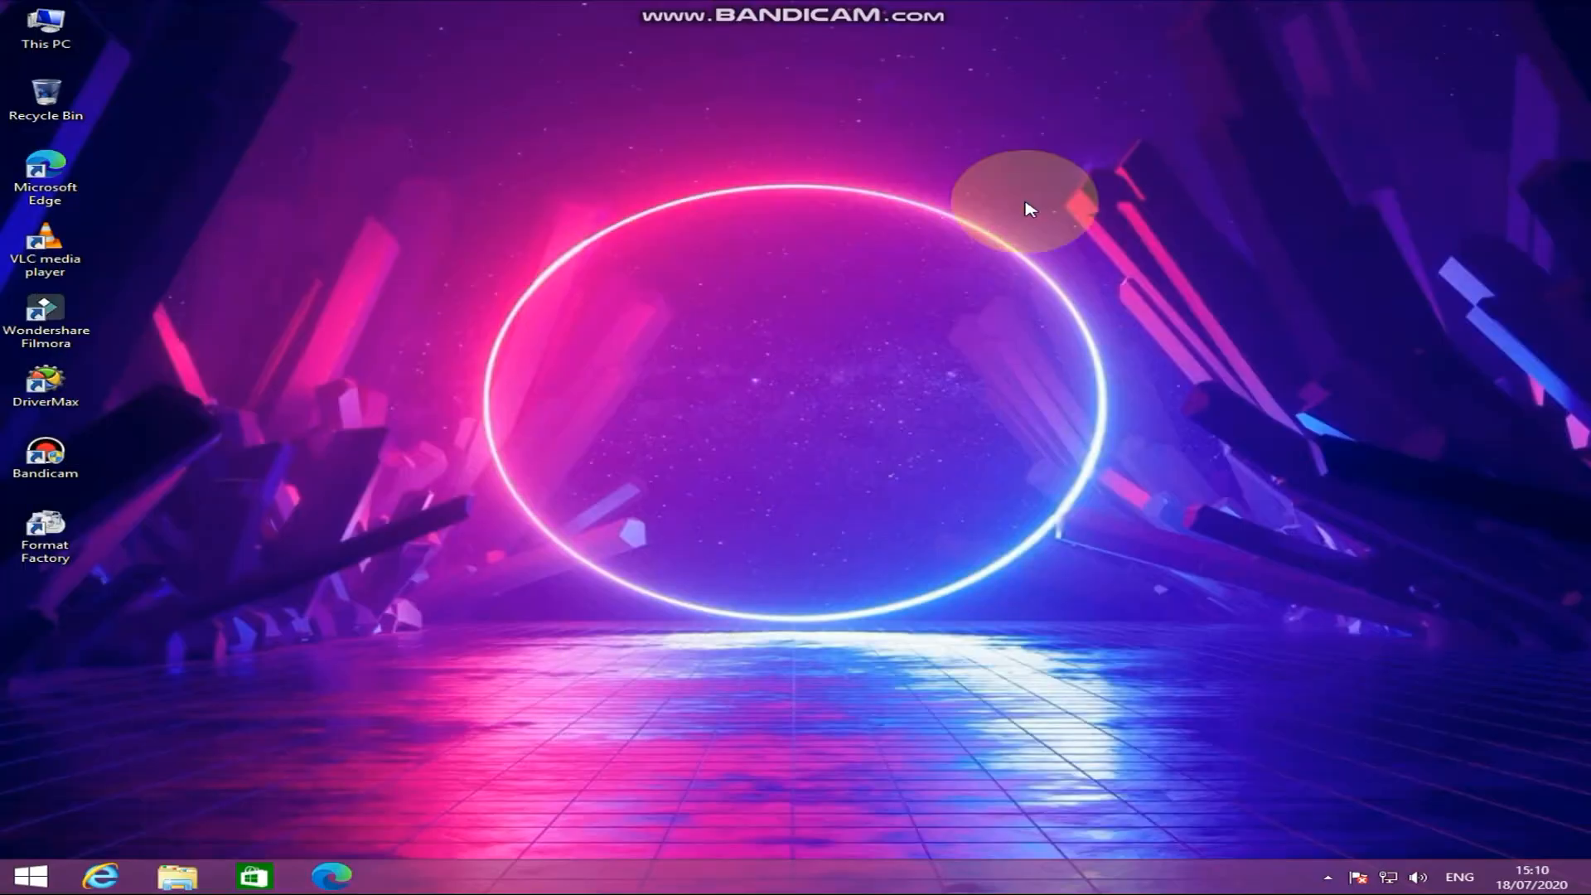
- Switch to Microsoft Edge and search the web for "minitool partition wizard"
left_click(331, 876)
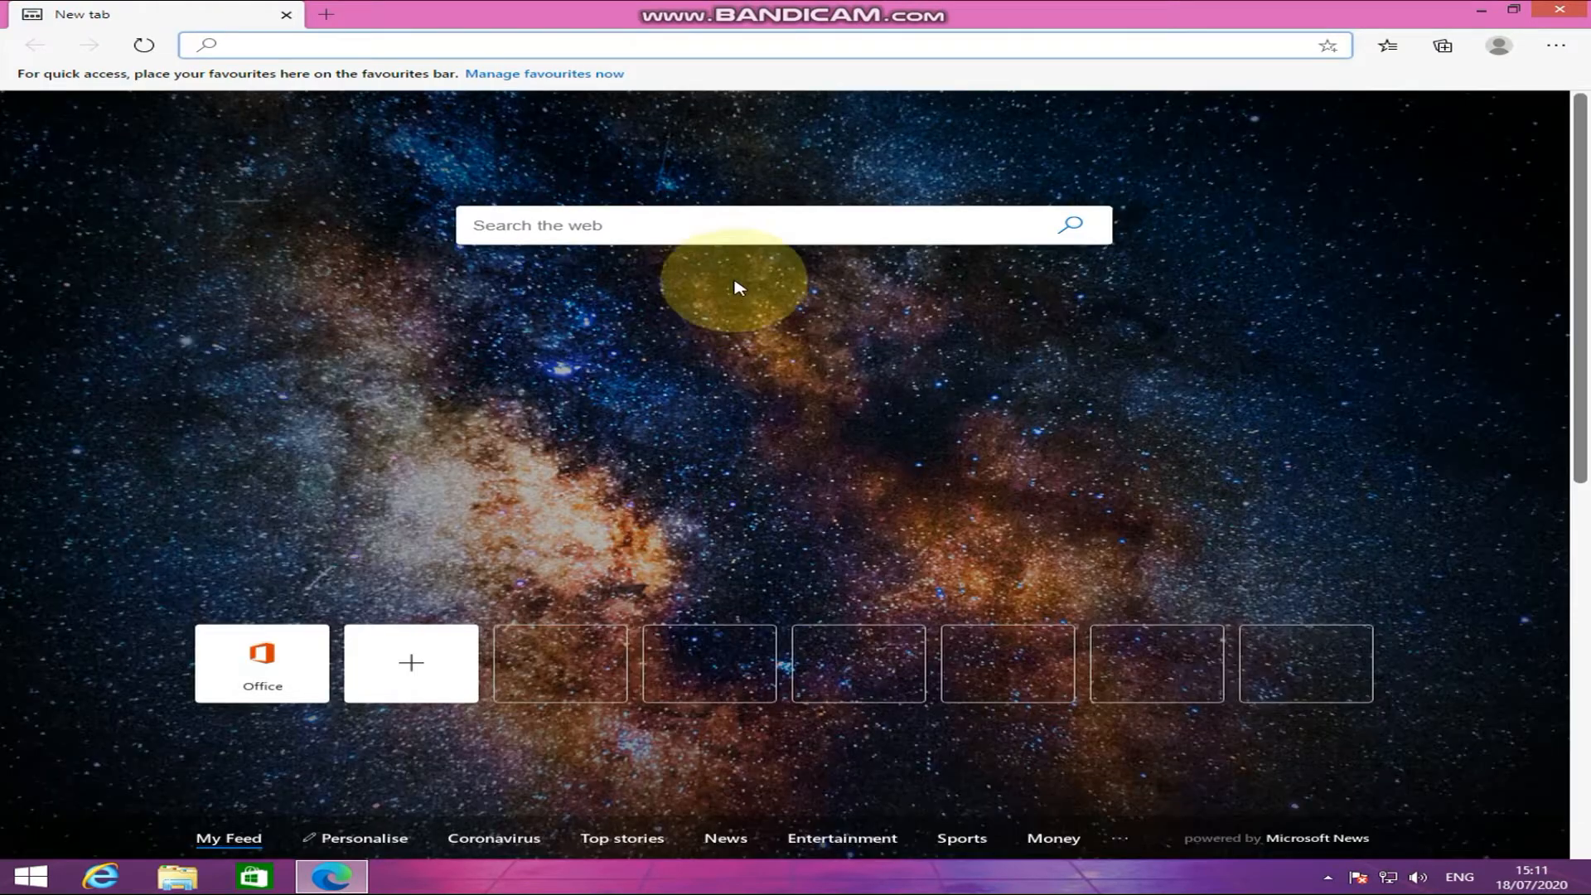
left_click(732, 231)
type("m")
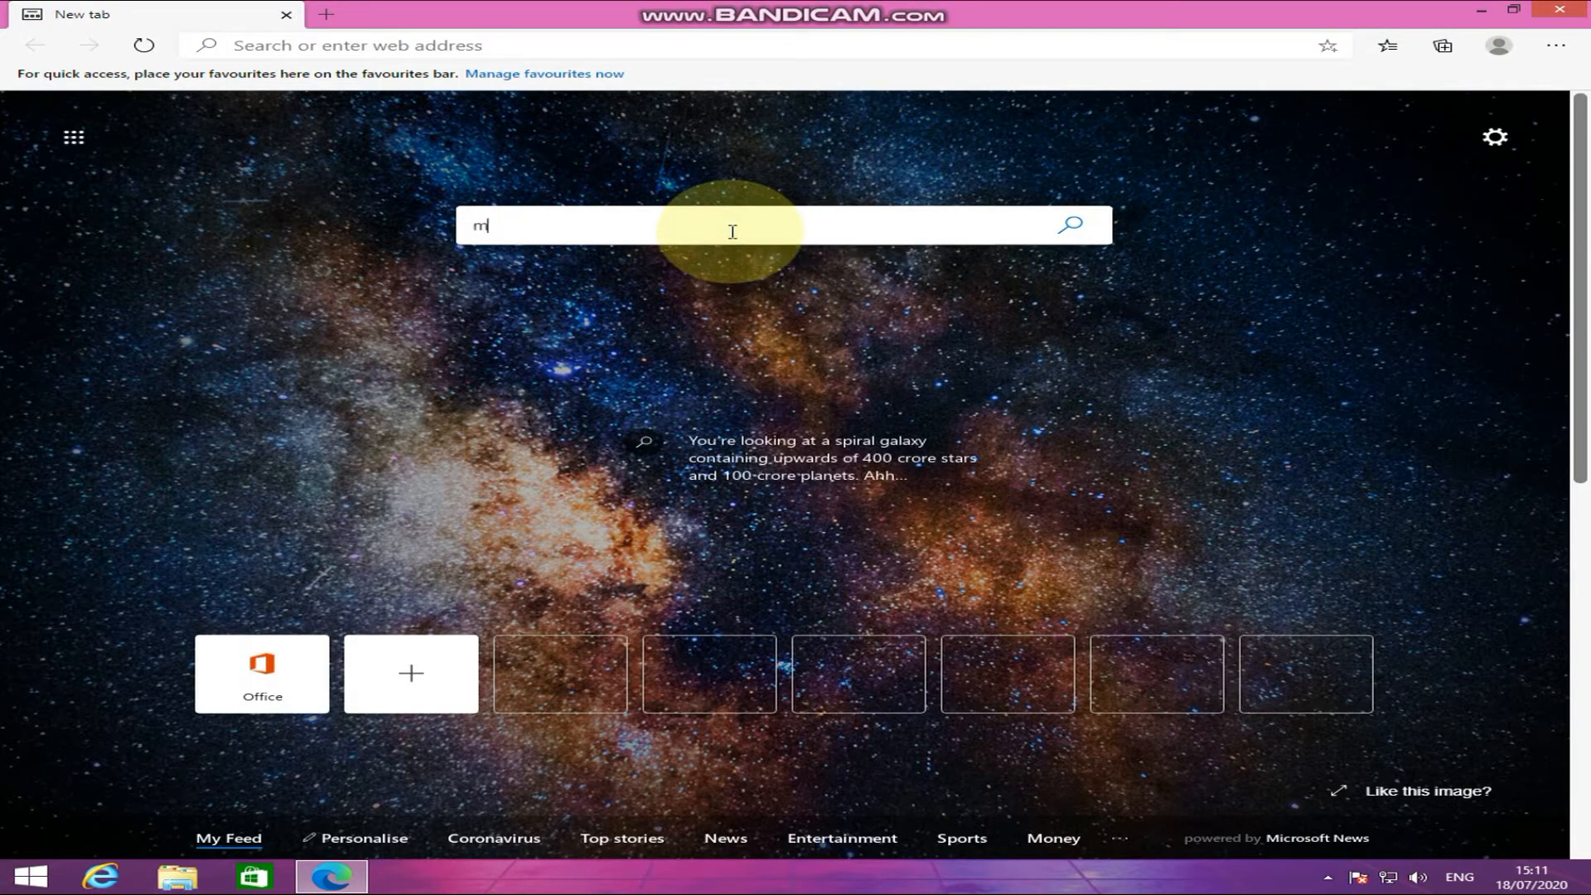
type("initool part")
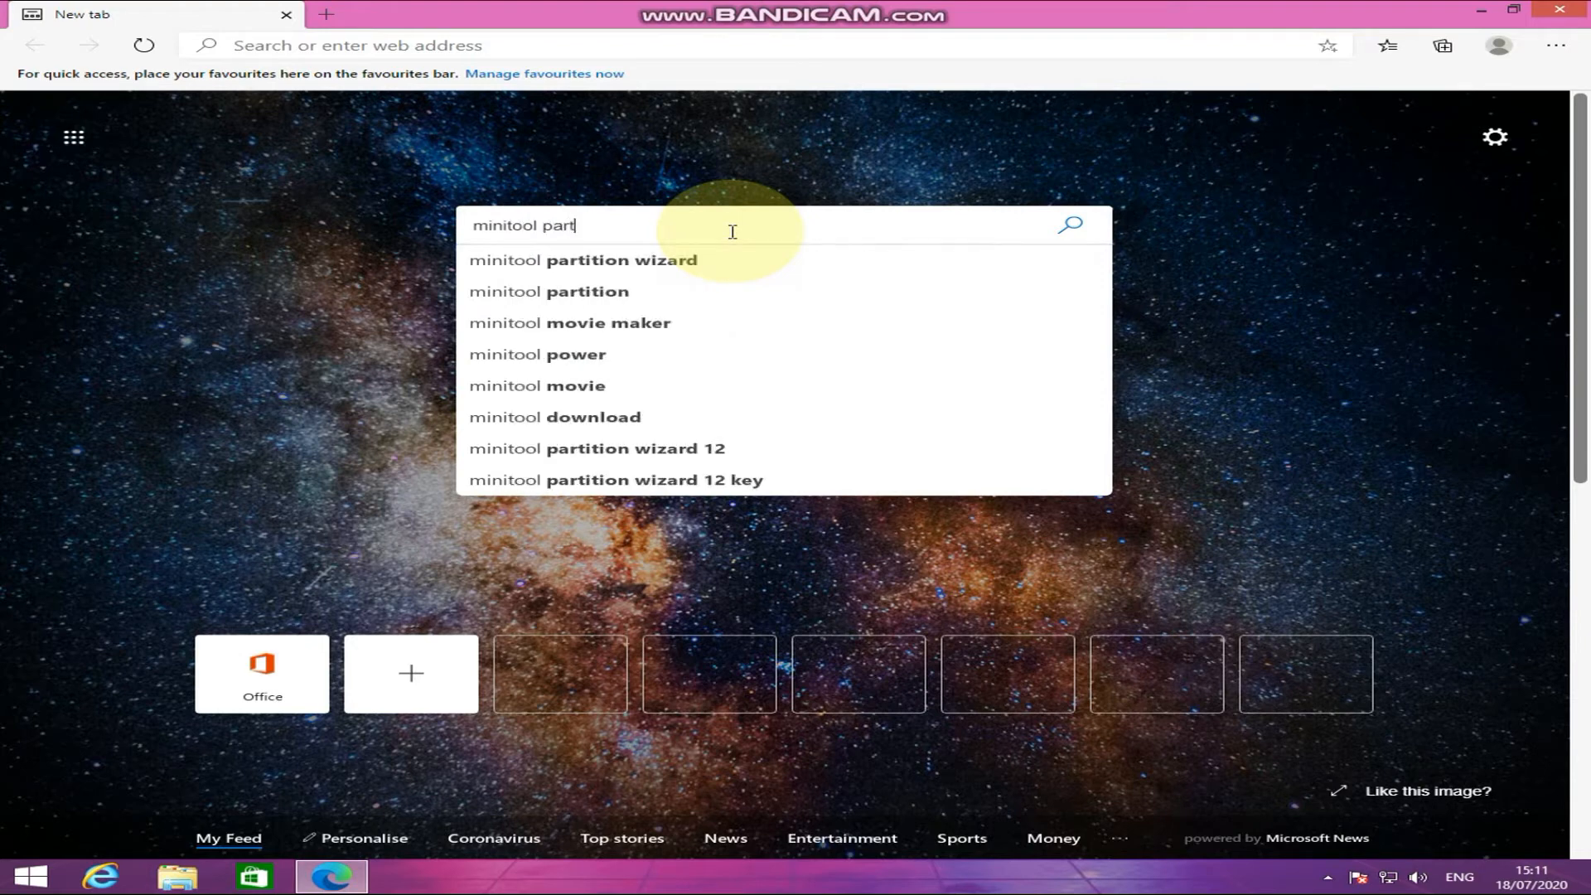
type("ition wizard")
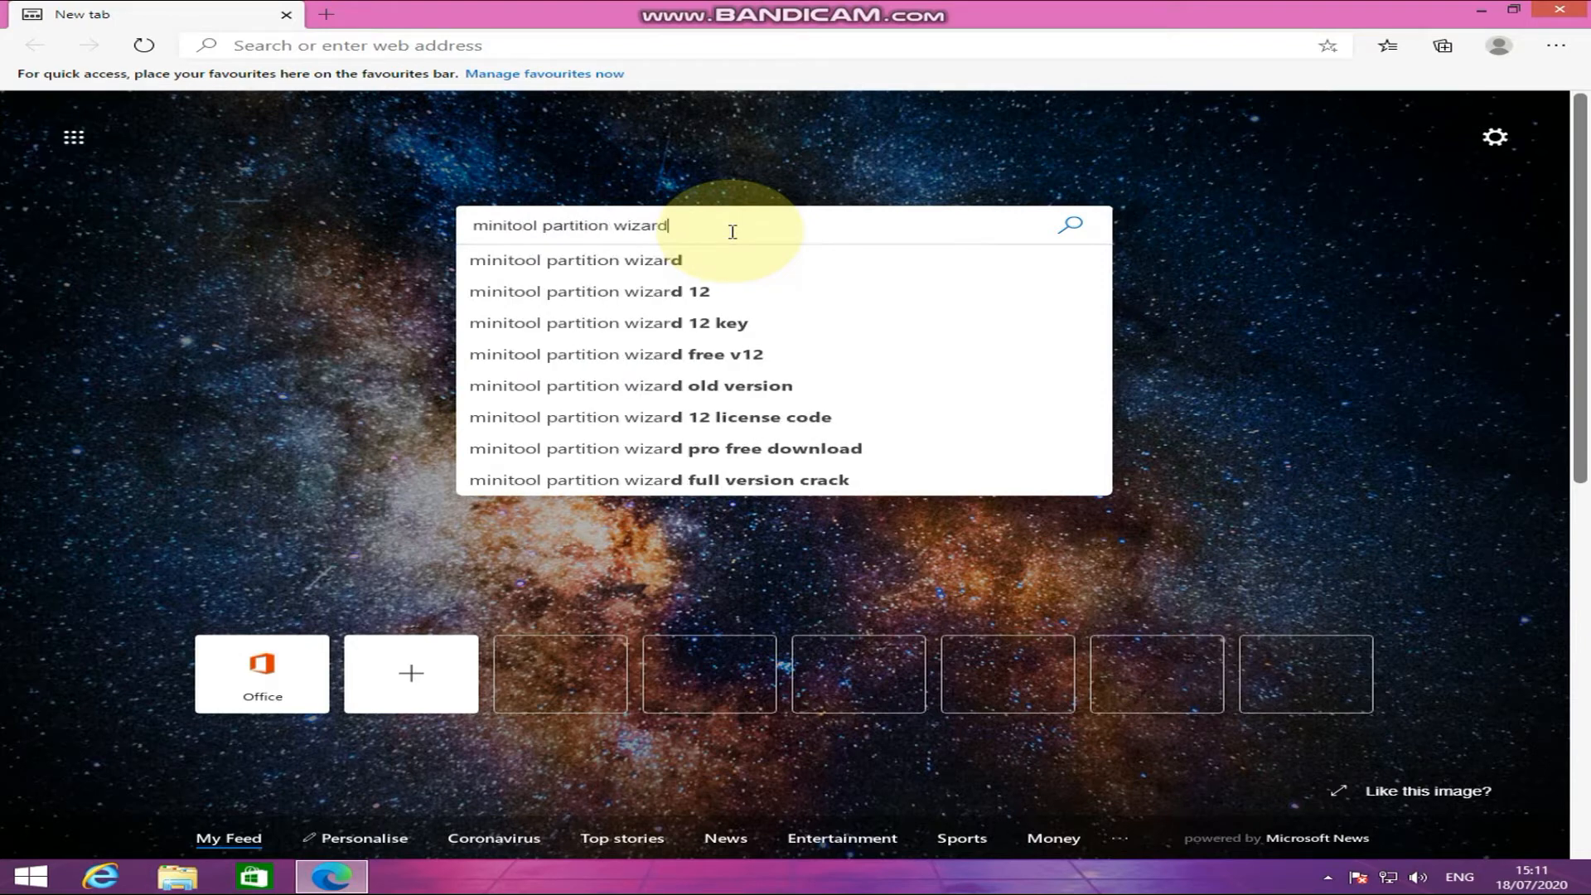
key("Return")
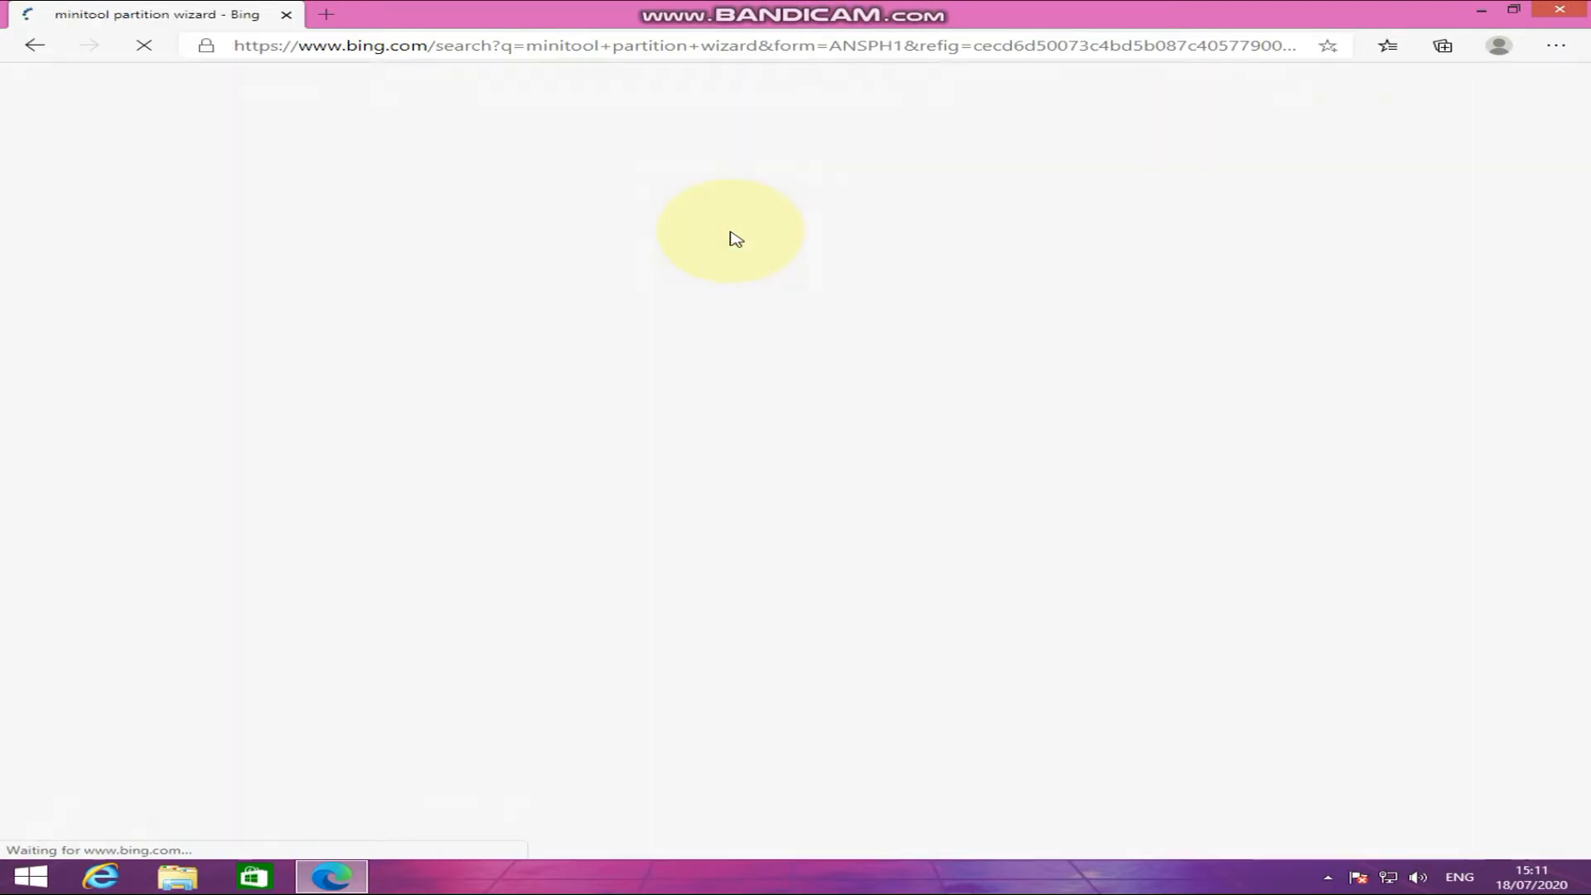
- Download MiniTool Partition Wizard Free from the partitionwizard.com result and start the pw12-free.exe installer
left_click(677, 239)
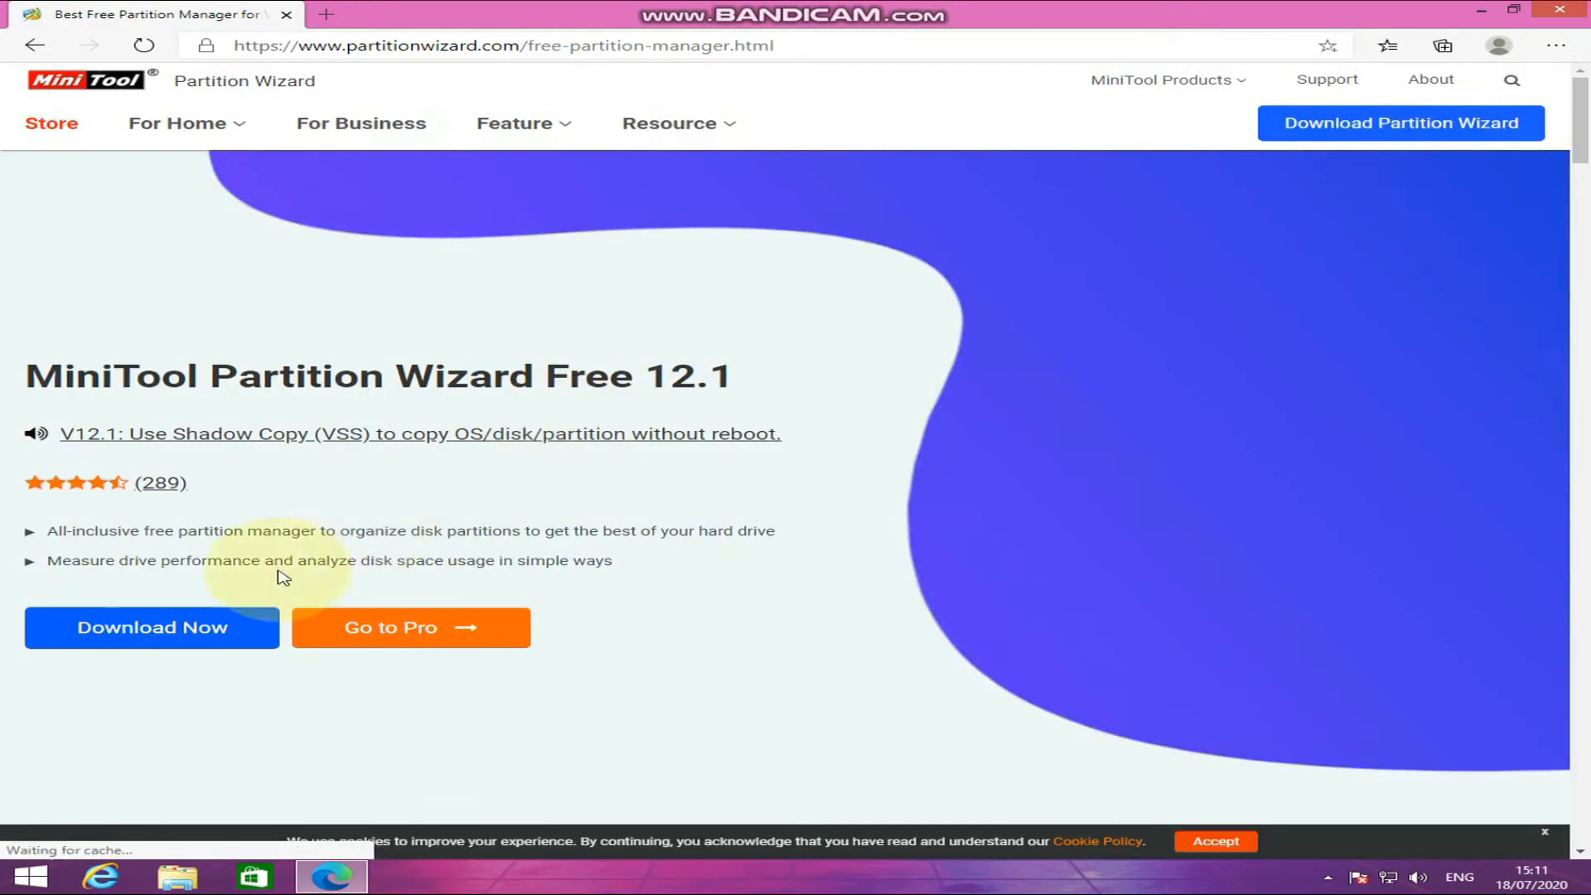
left_click(206, 628)
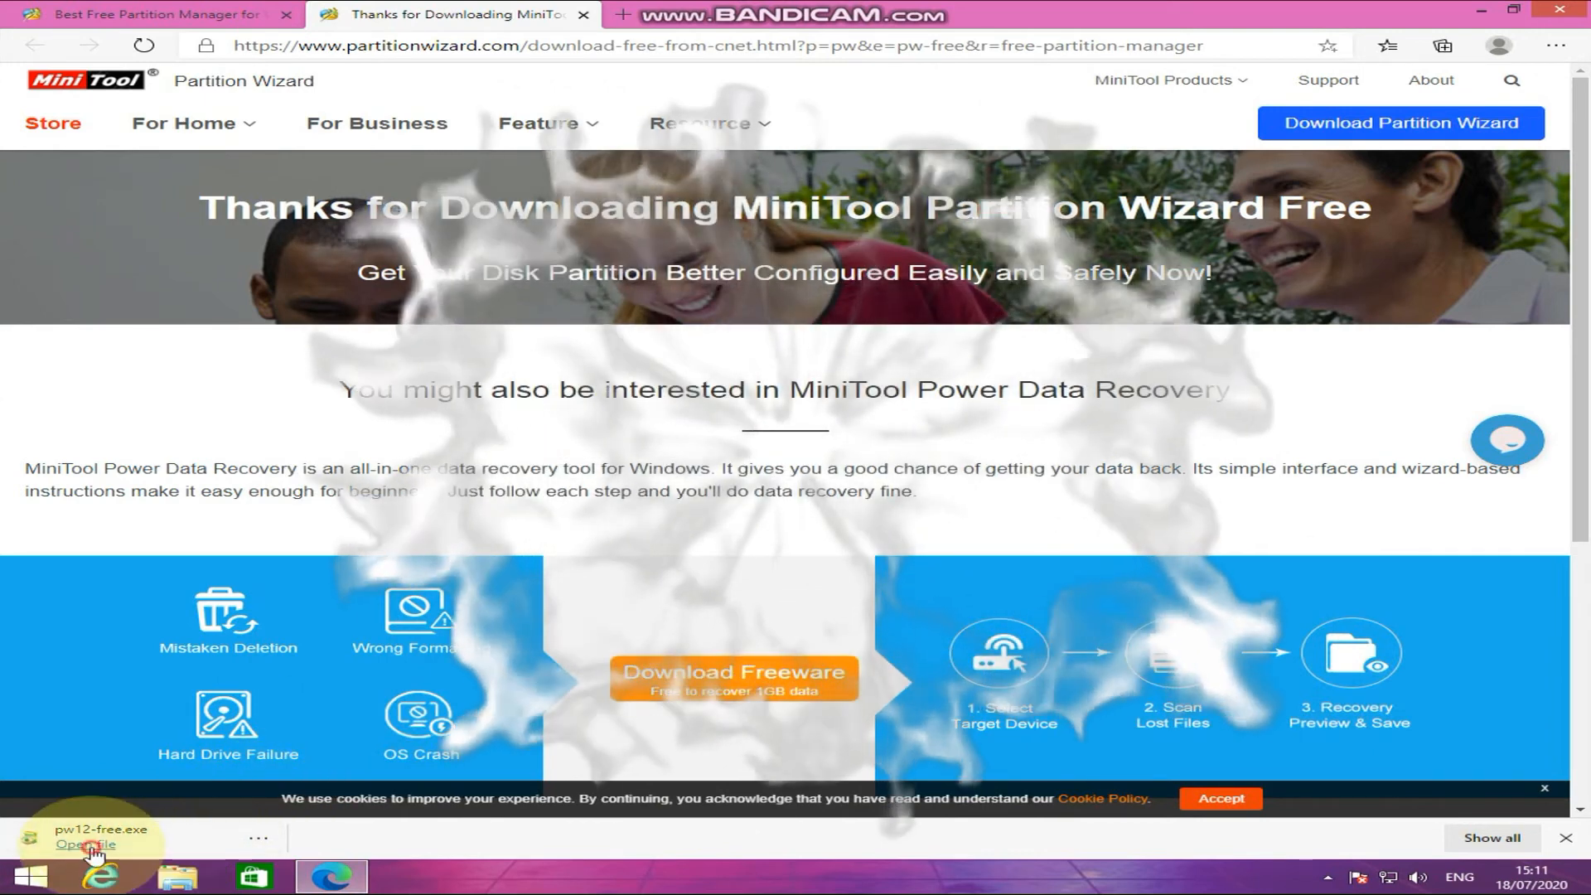
left_click(88, 845)
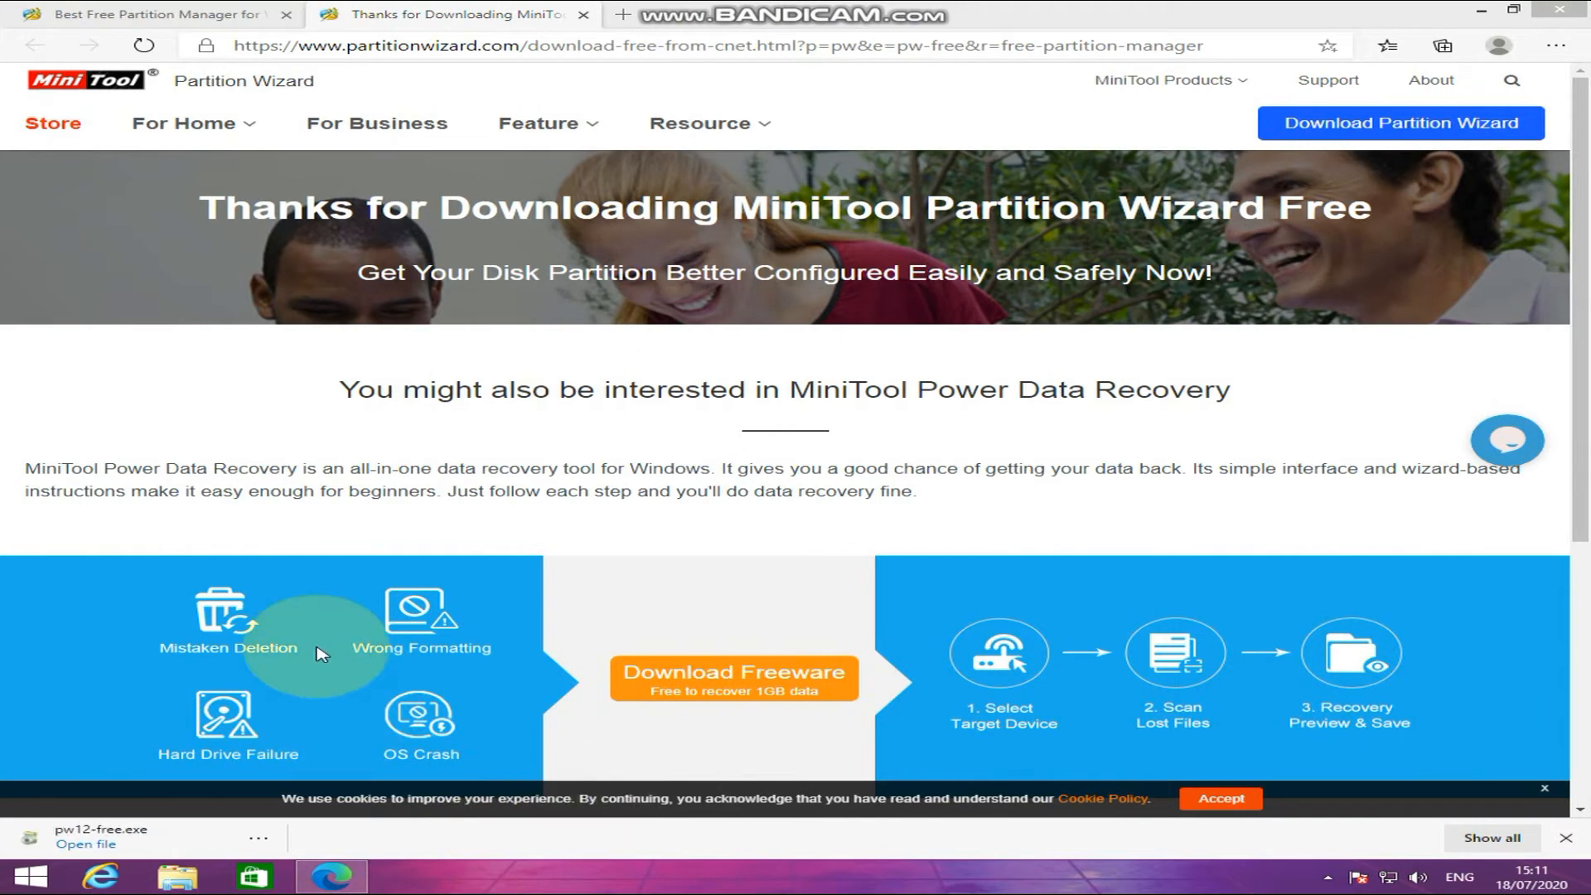
left_click(816, 478)
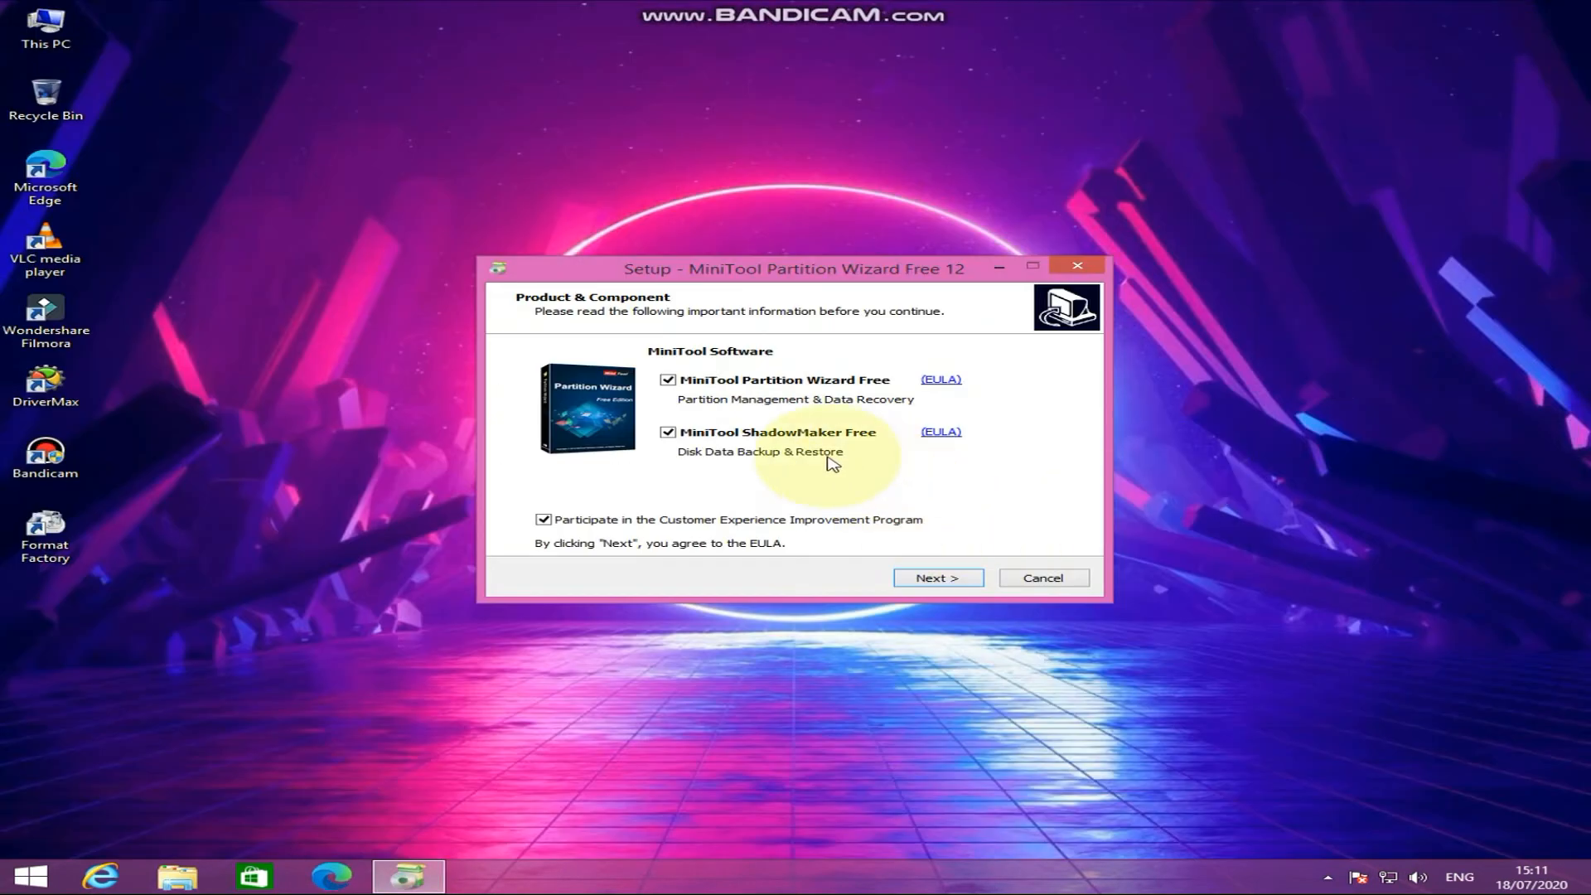
- Install MiniTool Partition Wizard Free in the default folder without ShadowMaker or the Customer Experience Improvement Program, and close the feedback page
left_click(668, 433)
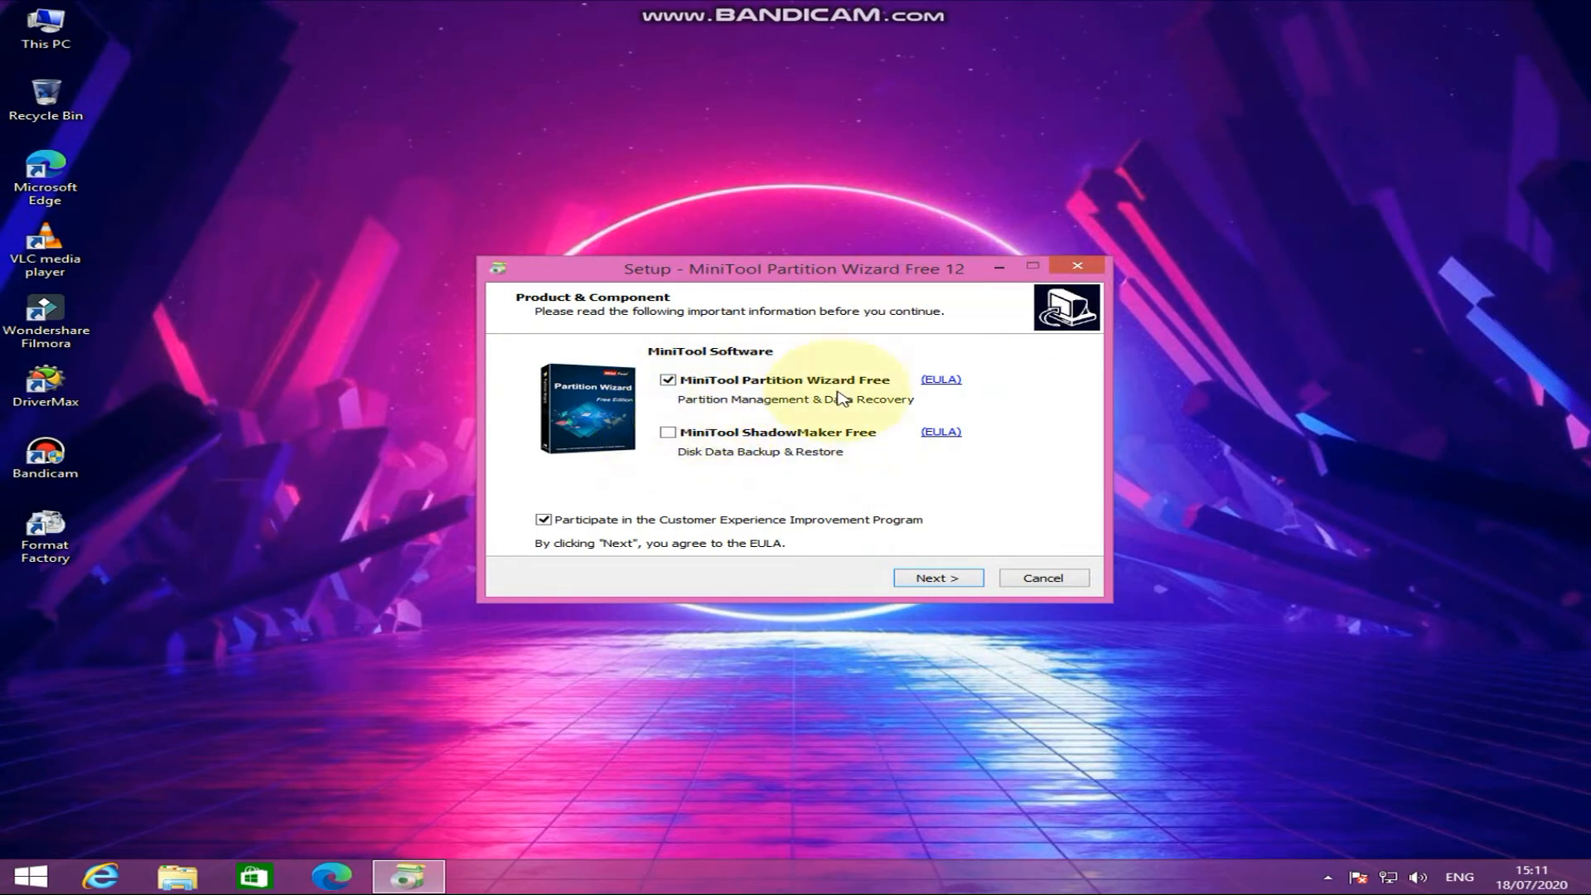
left_click(543, 520)
left_click(925, 580)
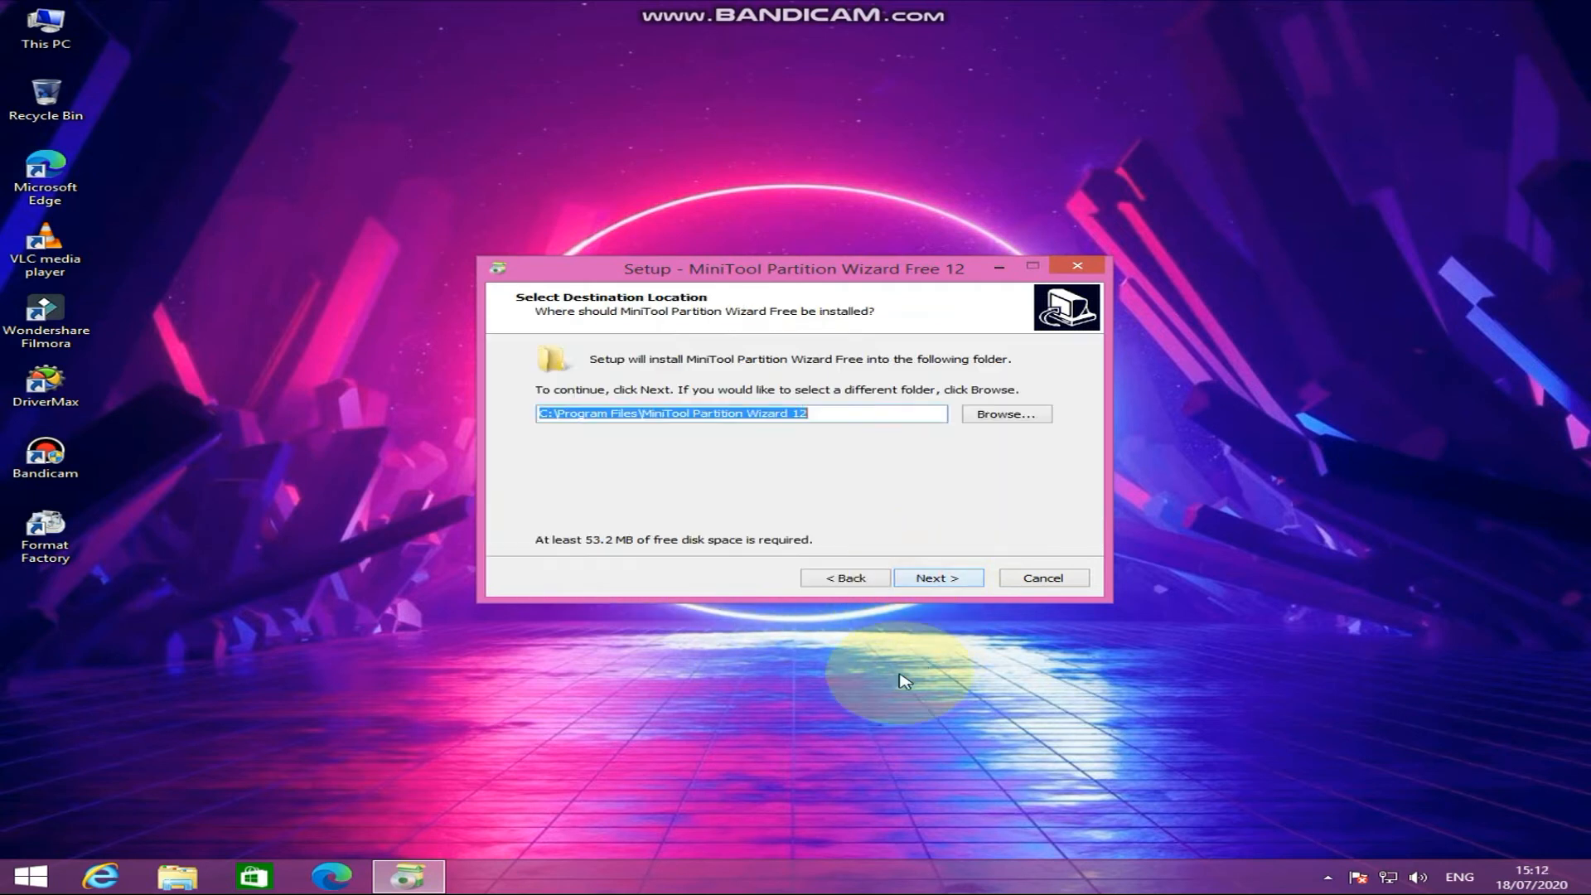
left_click(978, 580)
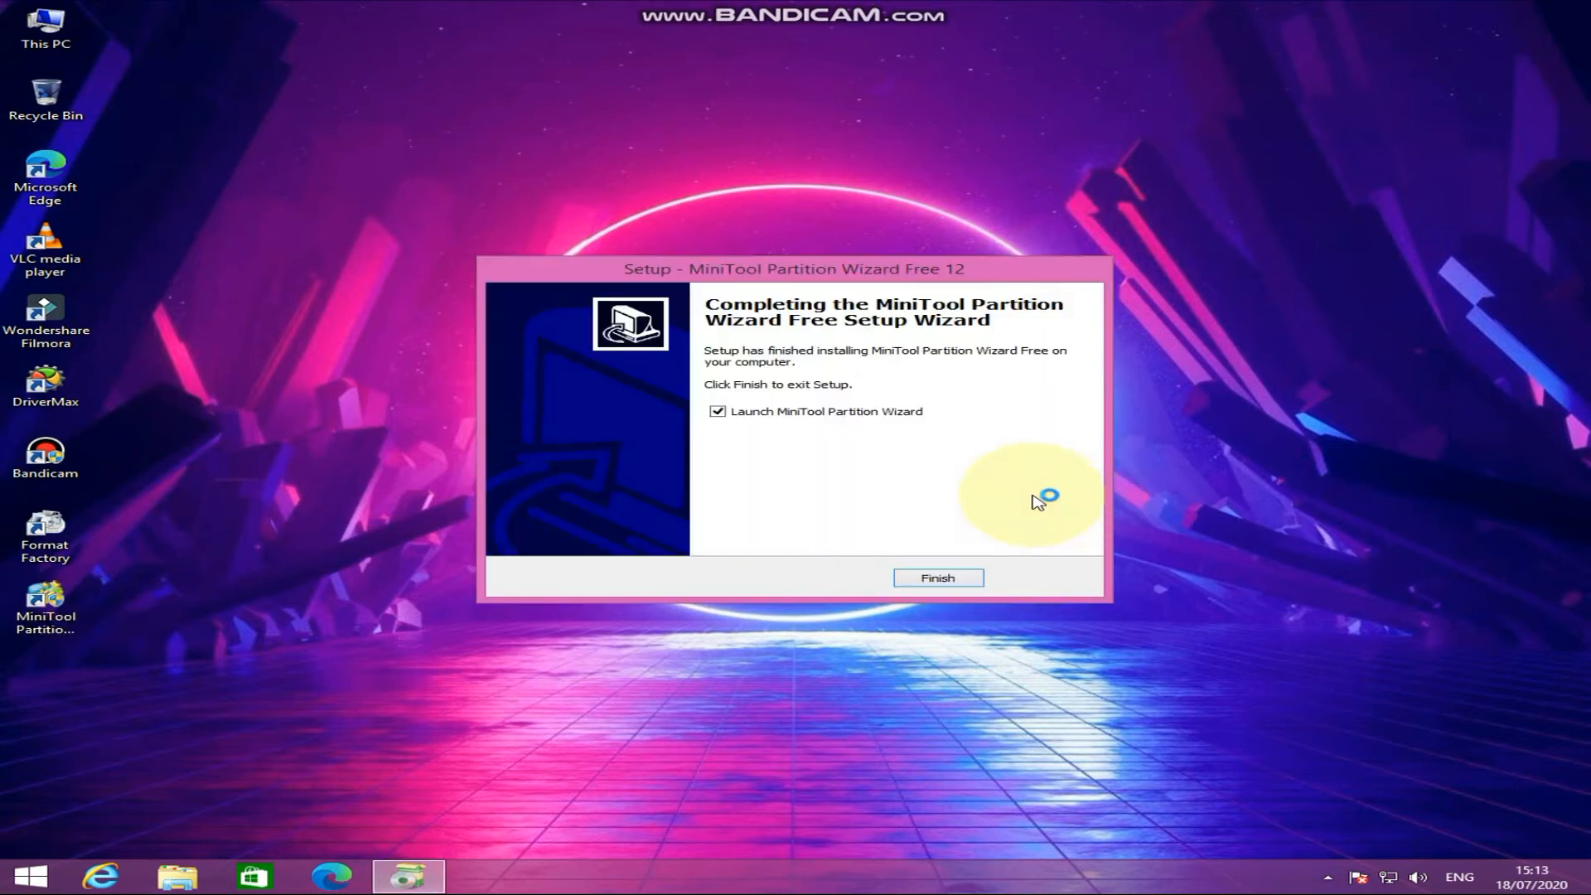
left_click(944, 578)
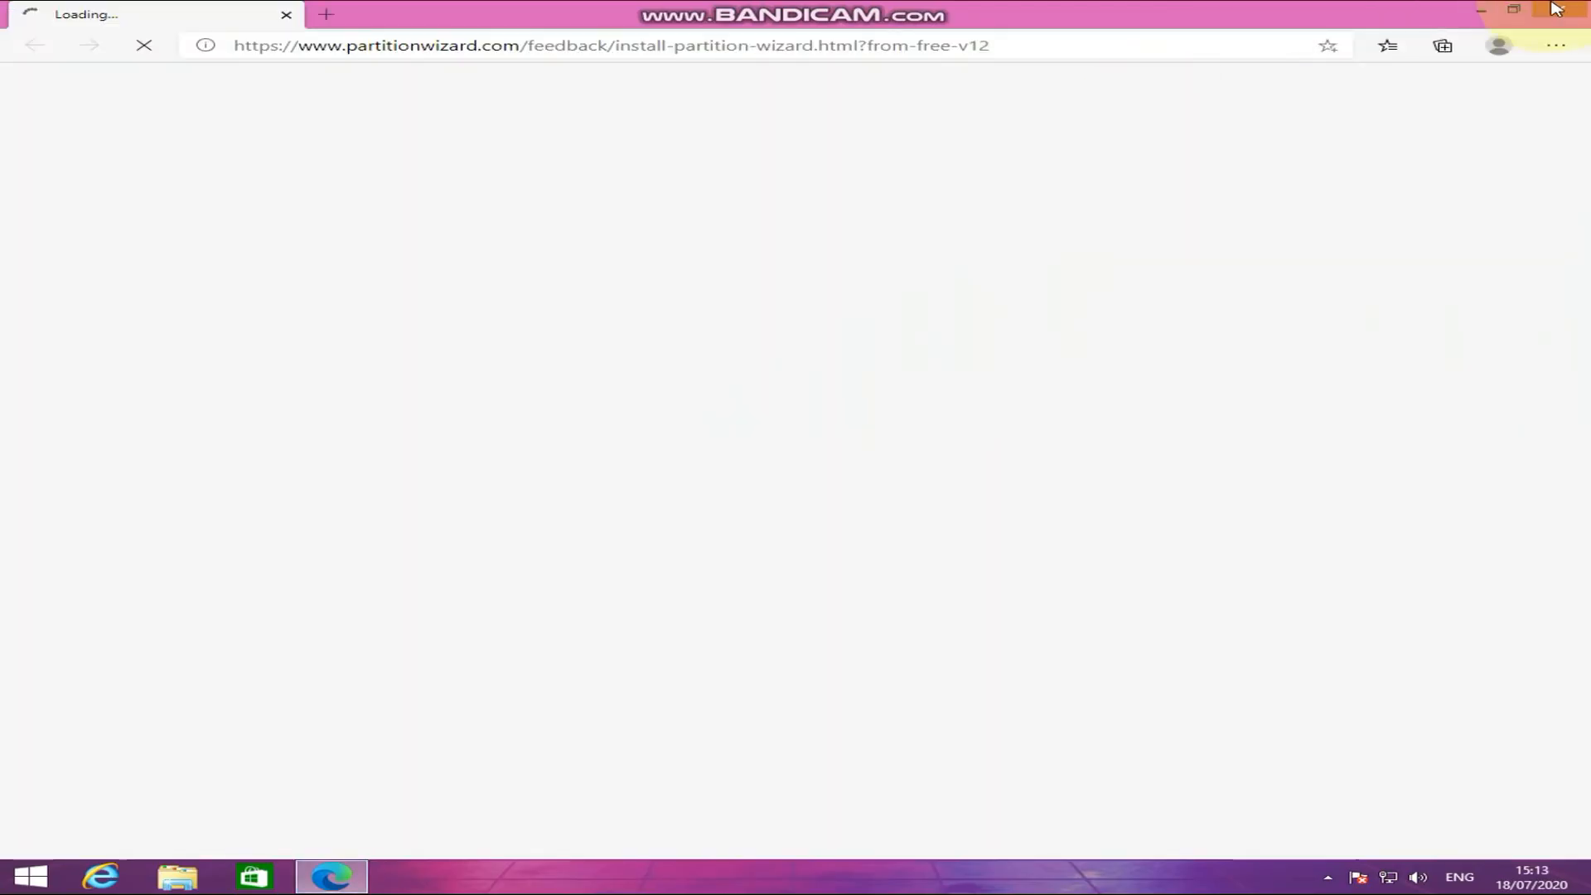
left_click(1561, 8)
right_click(917, 217)
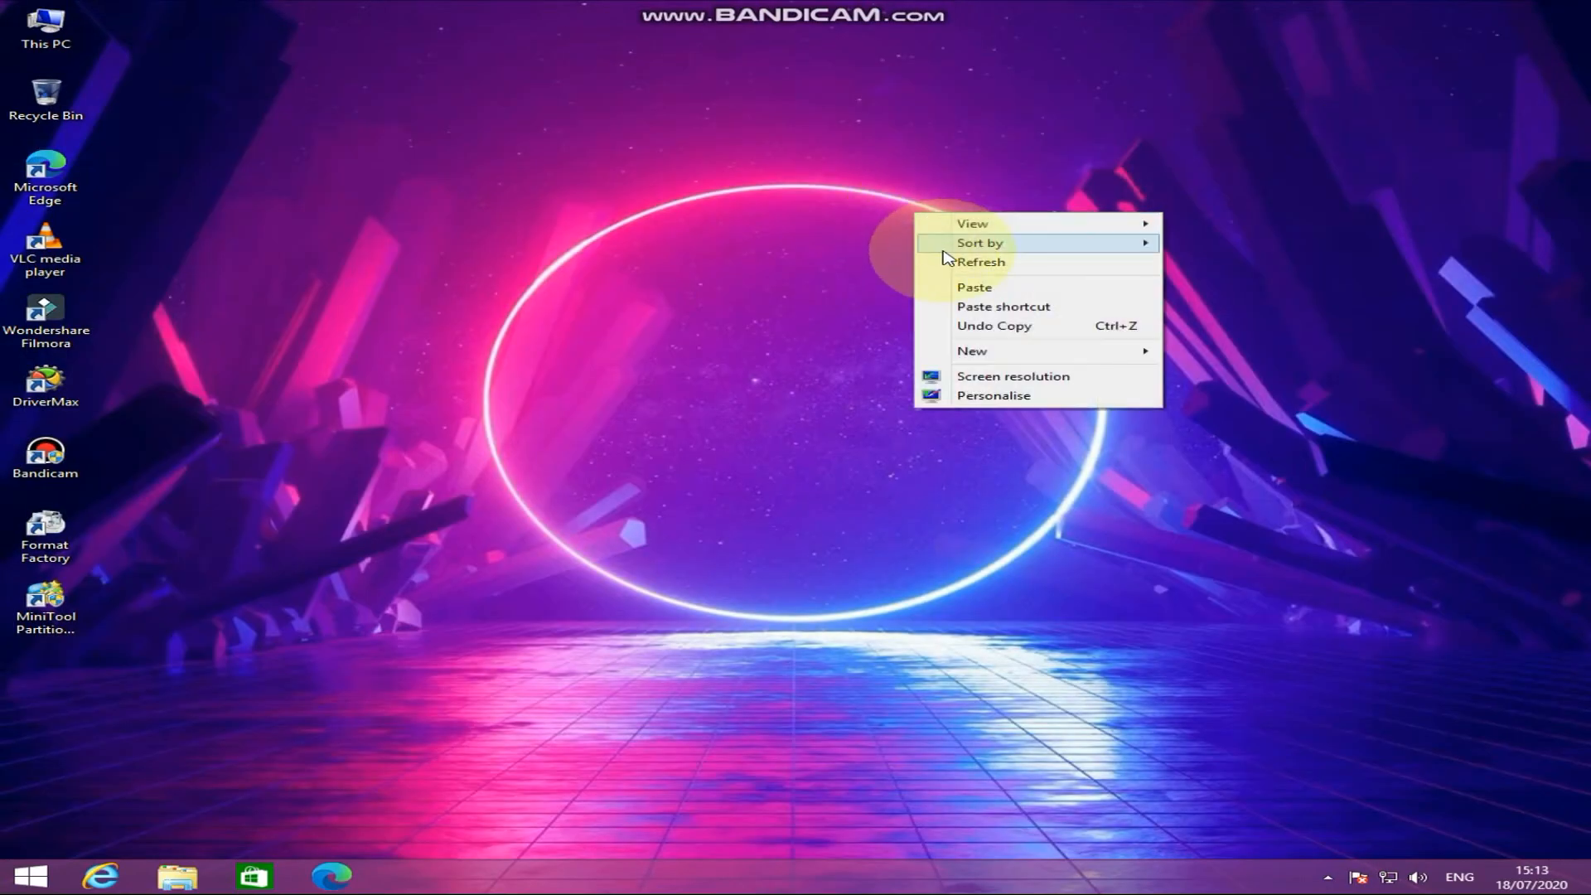
left_click(949, 263)
right_click(920, 209)
left_click(952, 258)
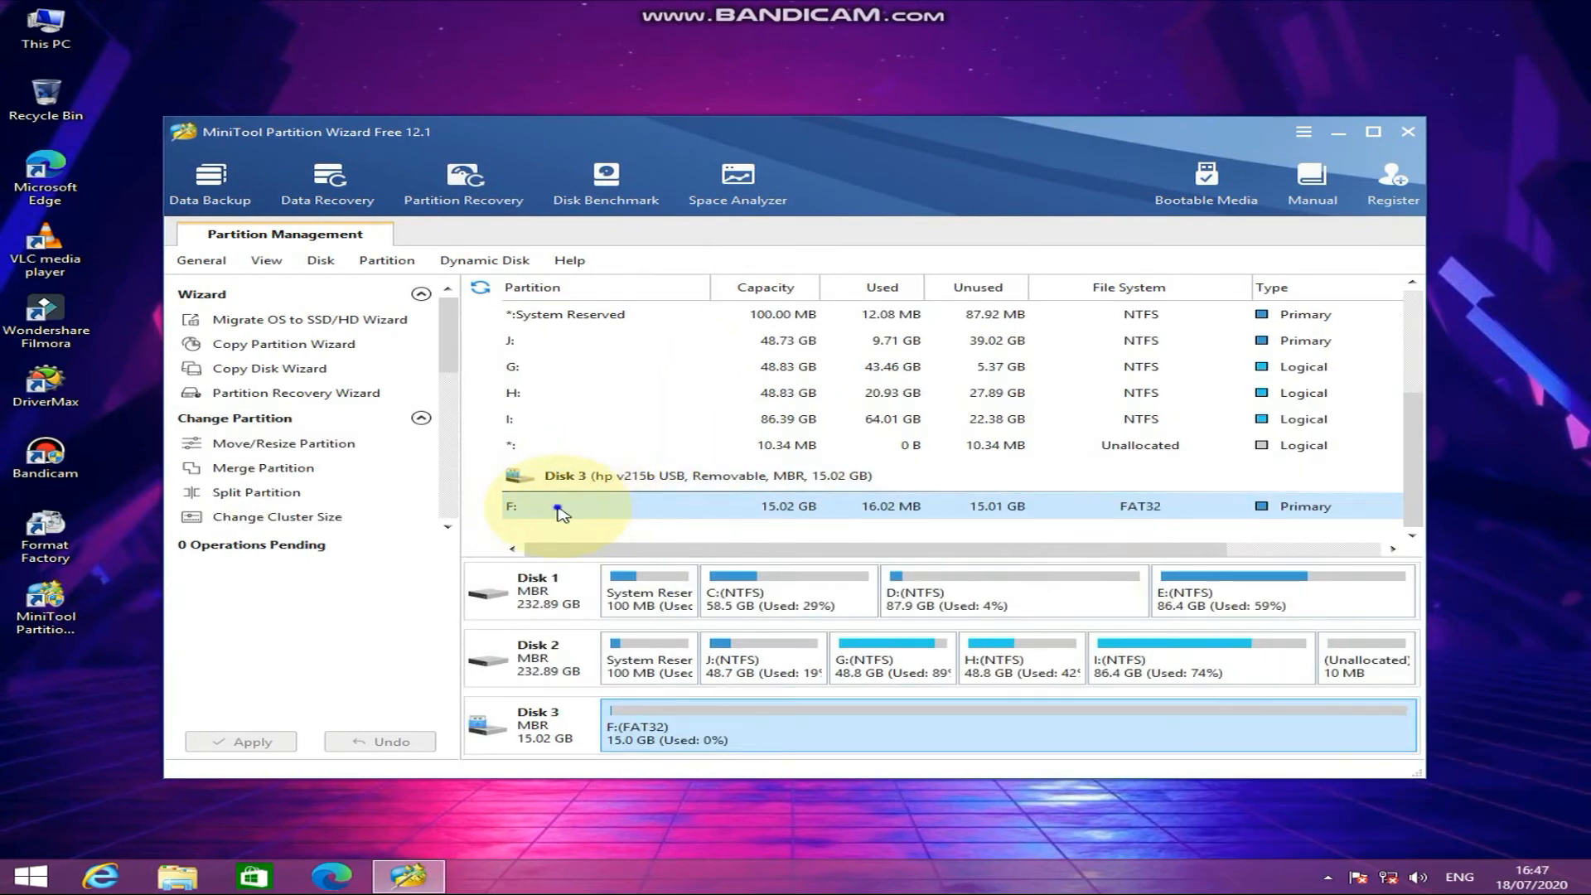
- Queue a format of partition F: on Disk 3 with the label TECH CYBER, the NTFS file system and the default cluster size
right_click(561, 513)
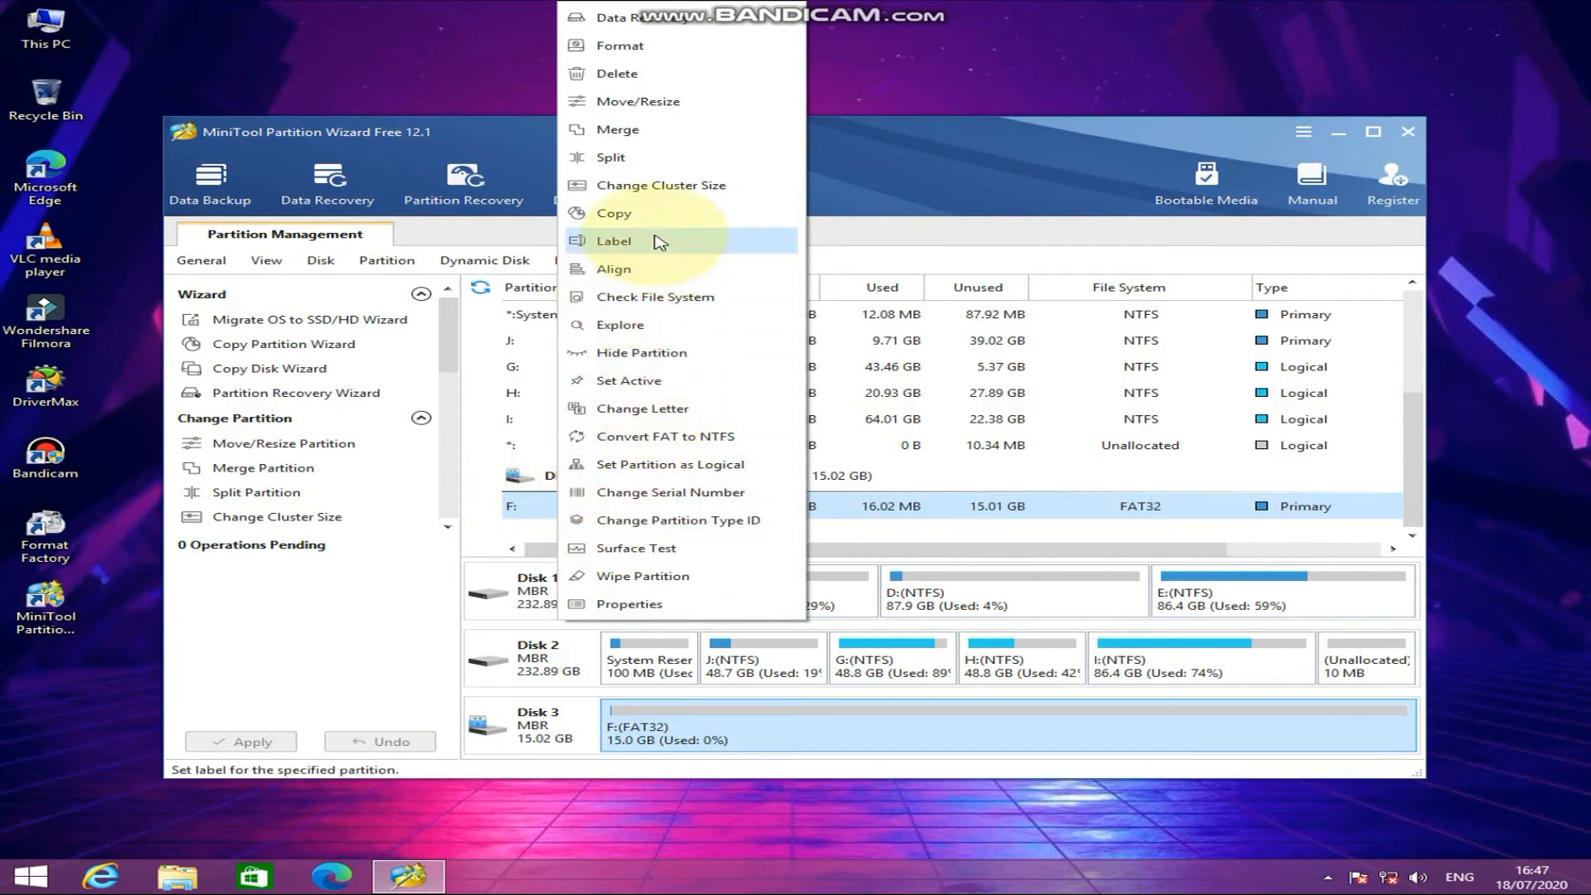
left_click(686, 52)
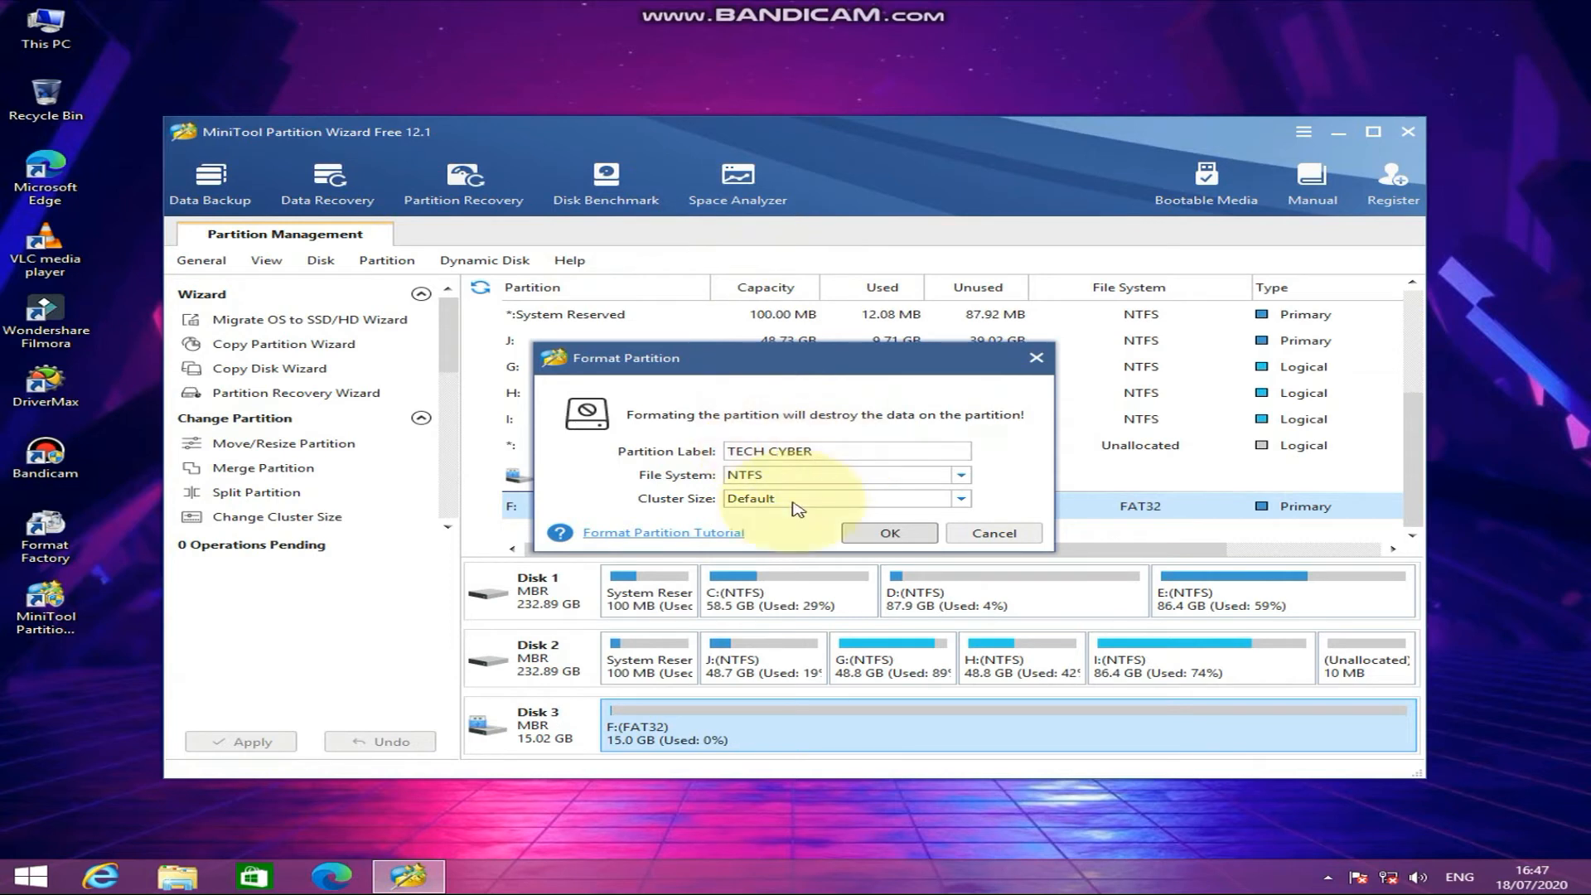
left_click(866, 542)
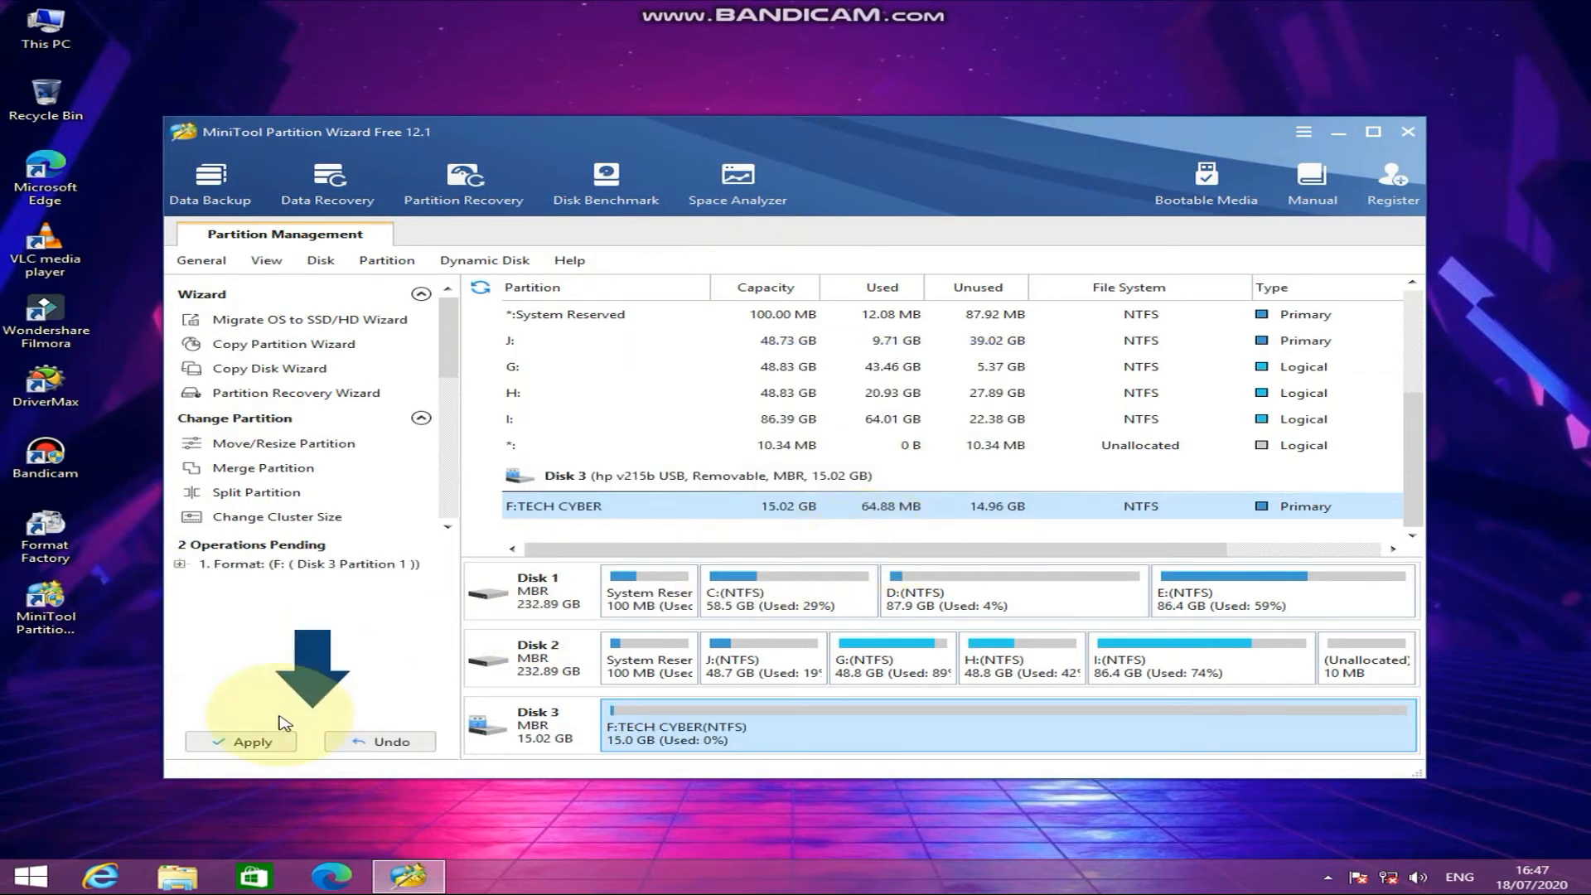
- Apply the pending format of partition F: and close MiniTool Partition Wizard
left_click(279, 747)
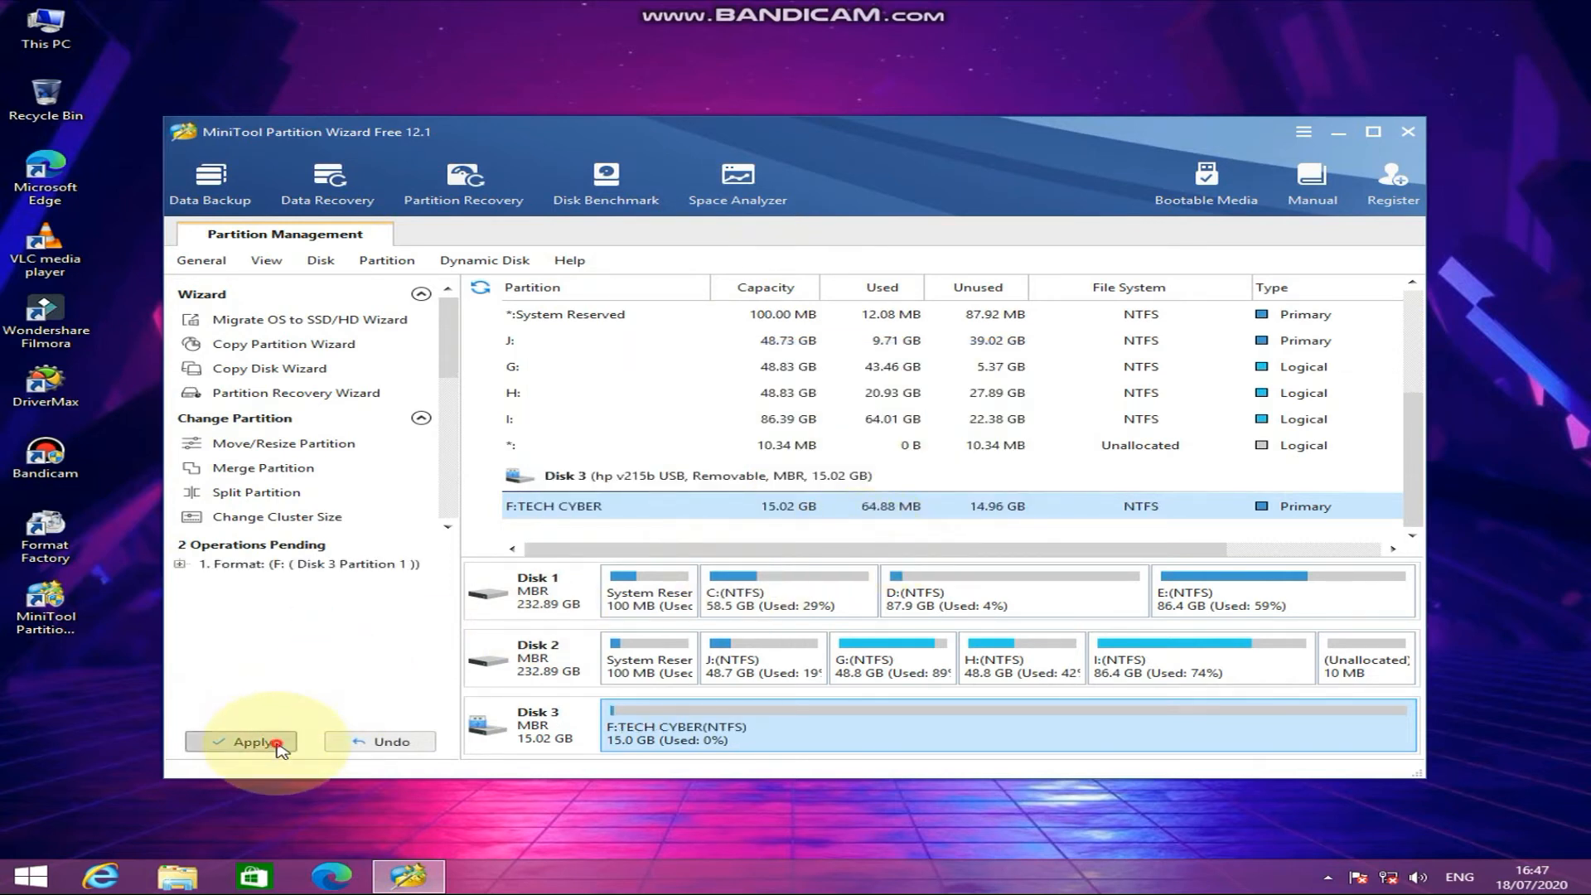
left_click(757, 497)
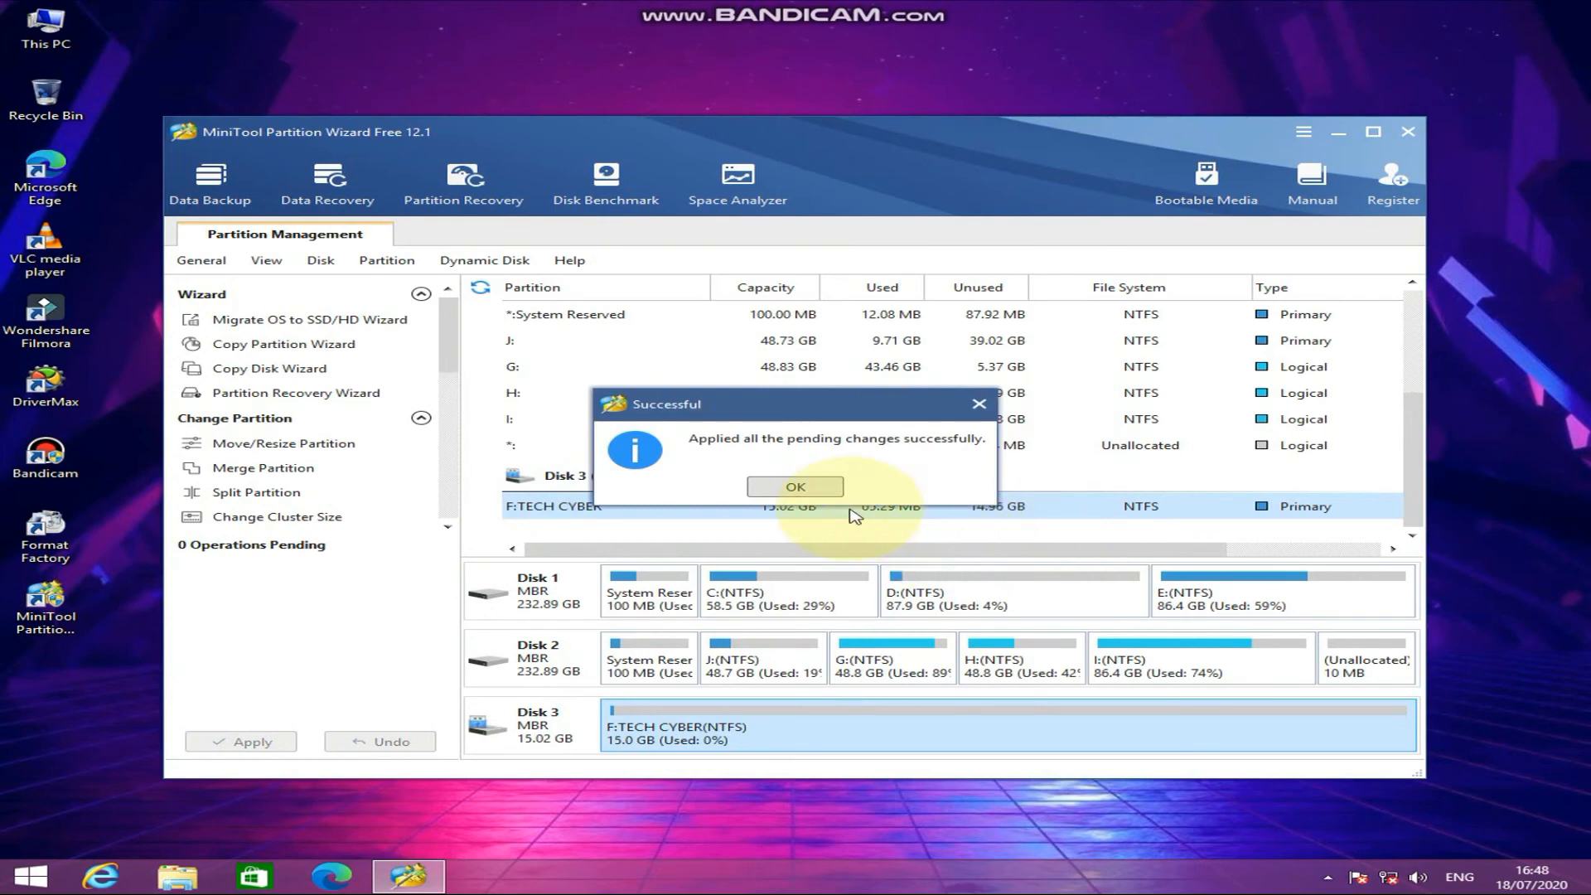
left_click(816, 490)
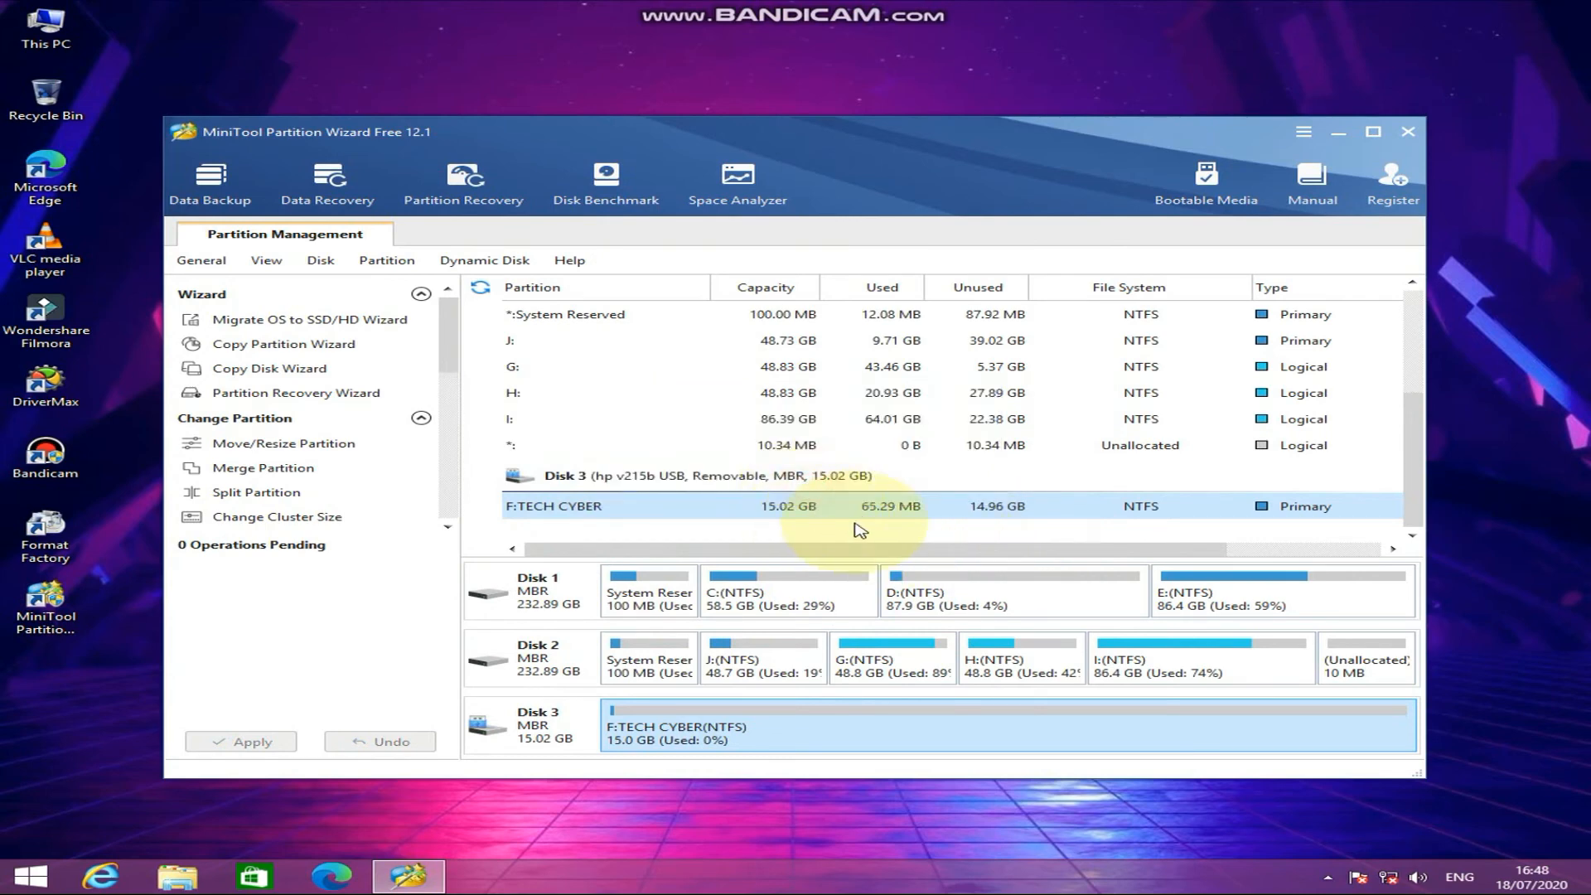
left_click(1407, 131)
left_click(742, 486)
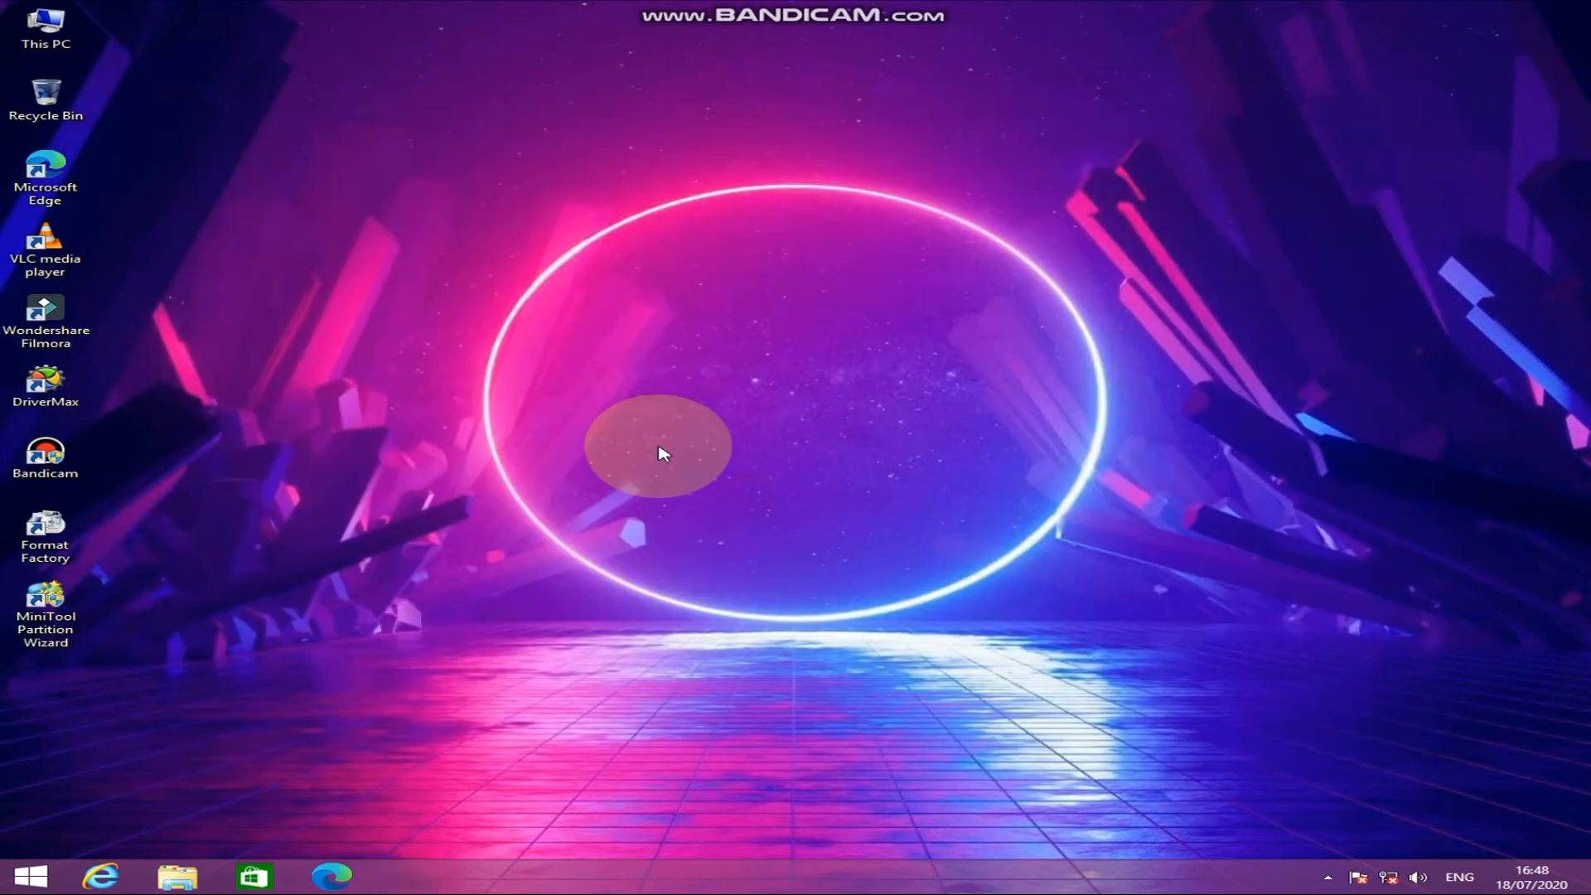
- Check the TECH CYBER (F:) drive under This PC in File Explorer and refresh the drive list
right_click(618, 139)
left_click(663, 191)
double_click(66, 33)
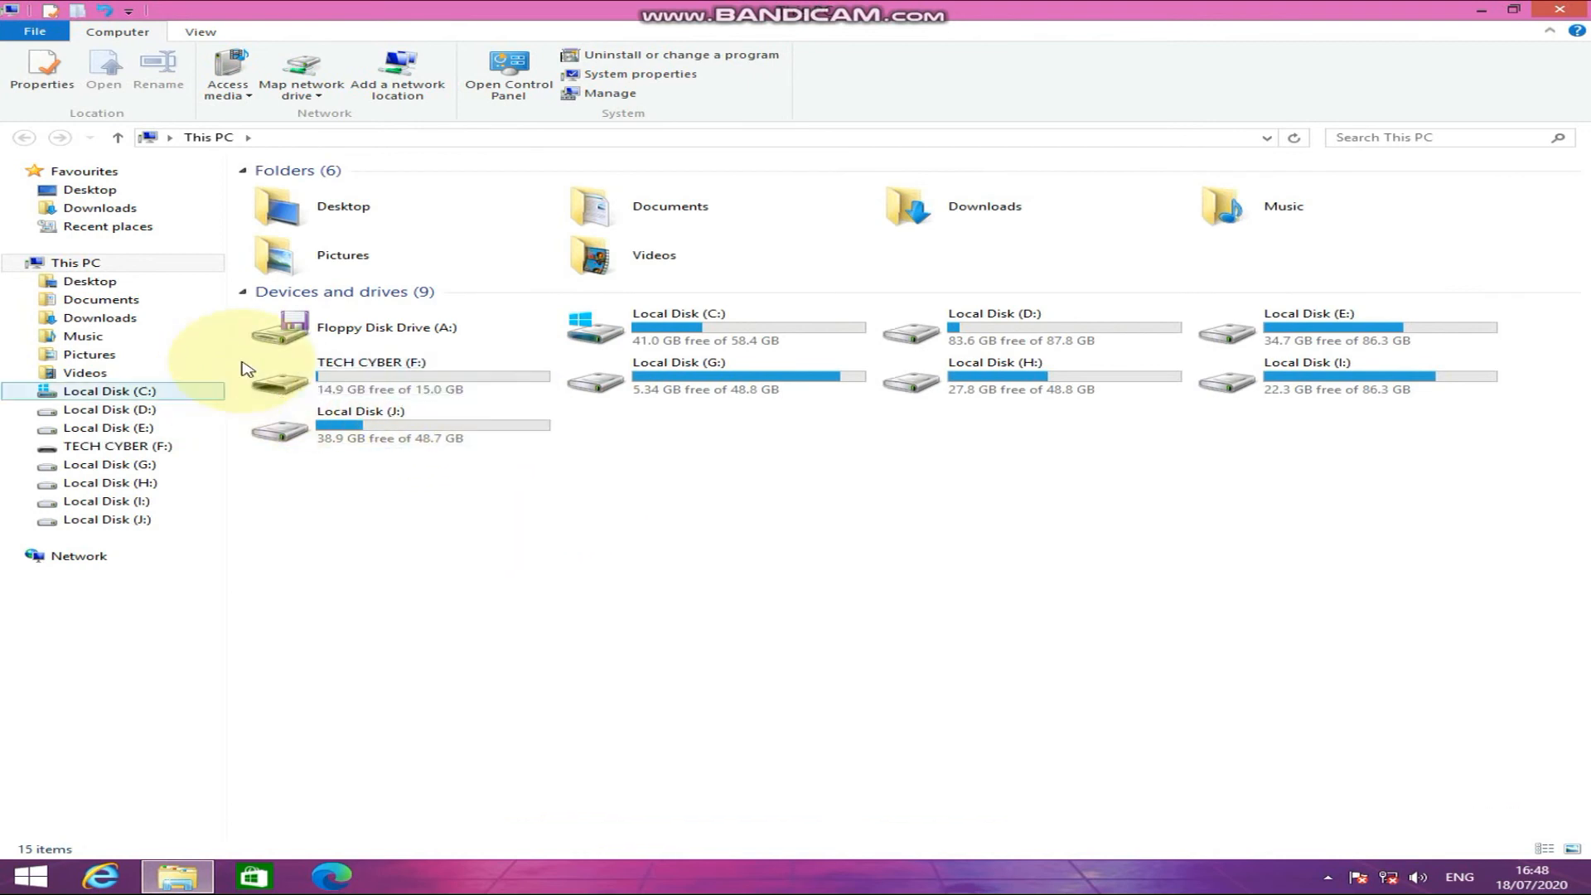
left_click(593, 430)
right_click(766, 531)
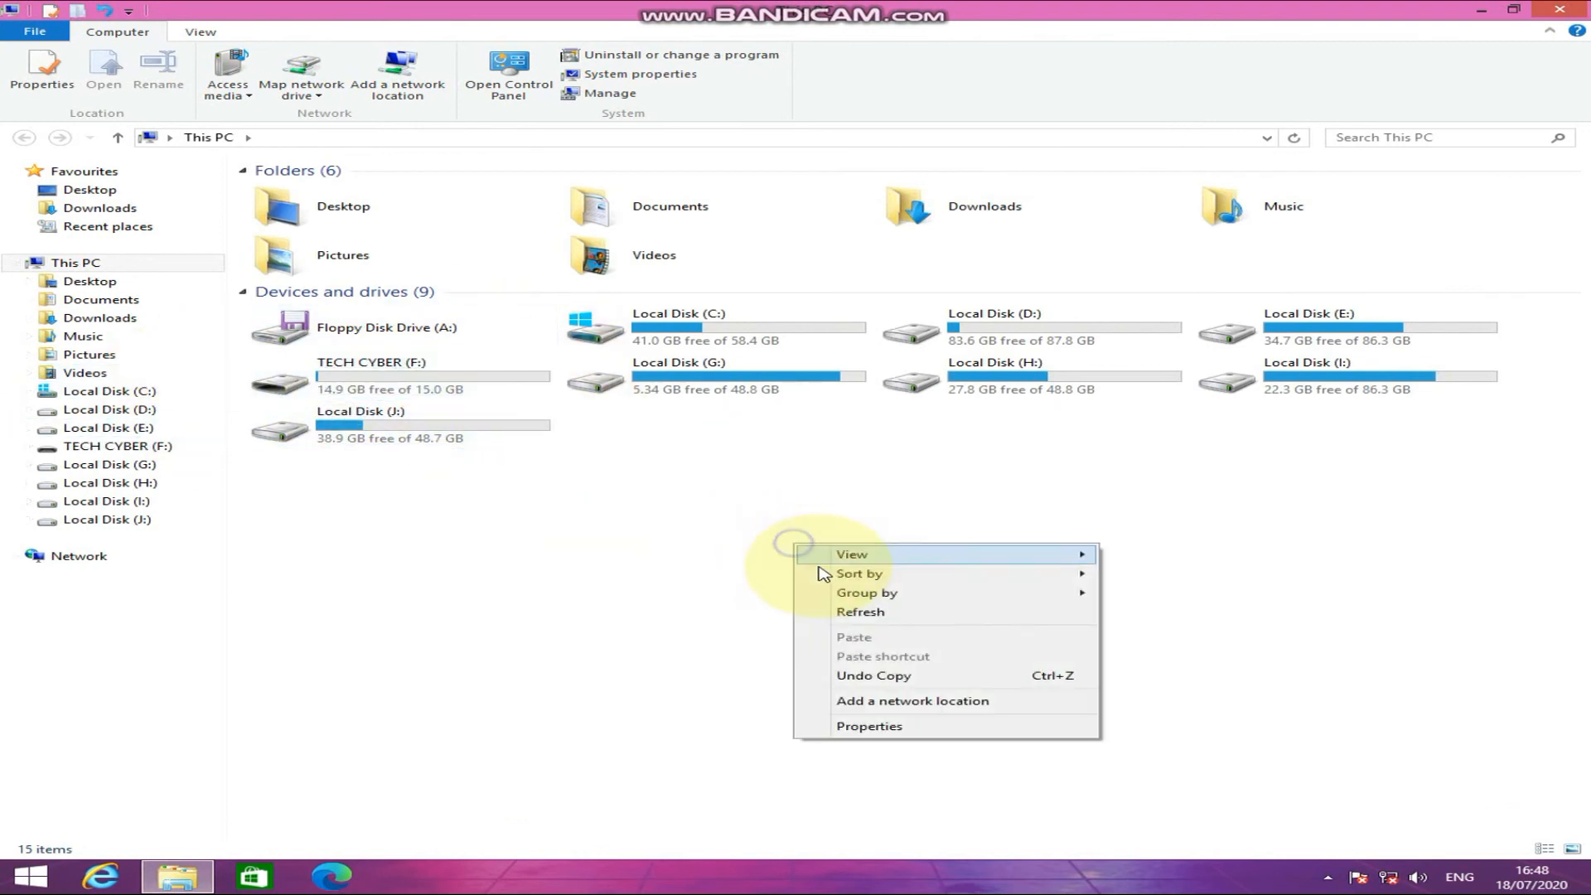
left_click(870, 611)
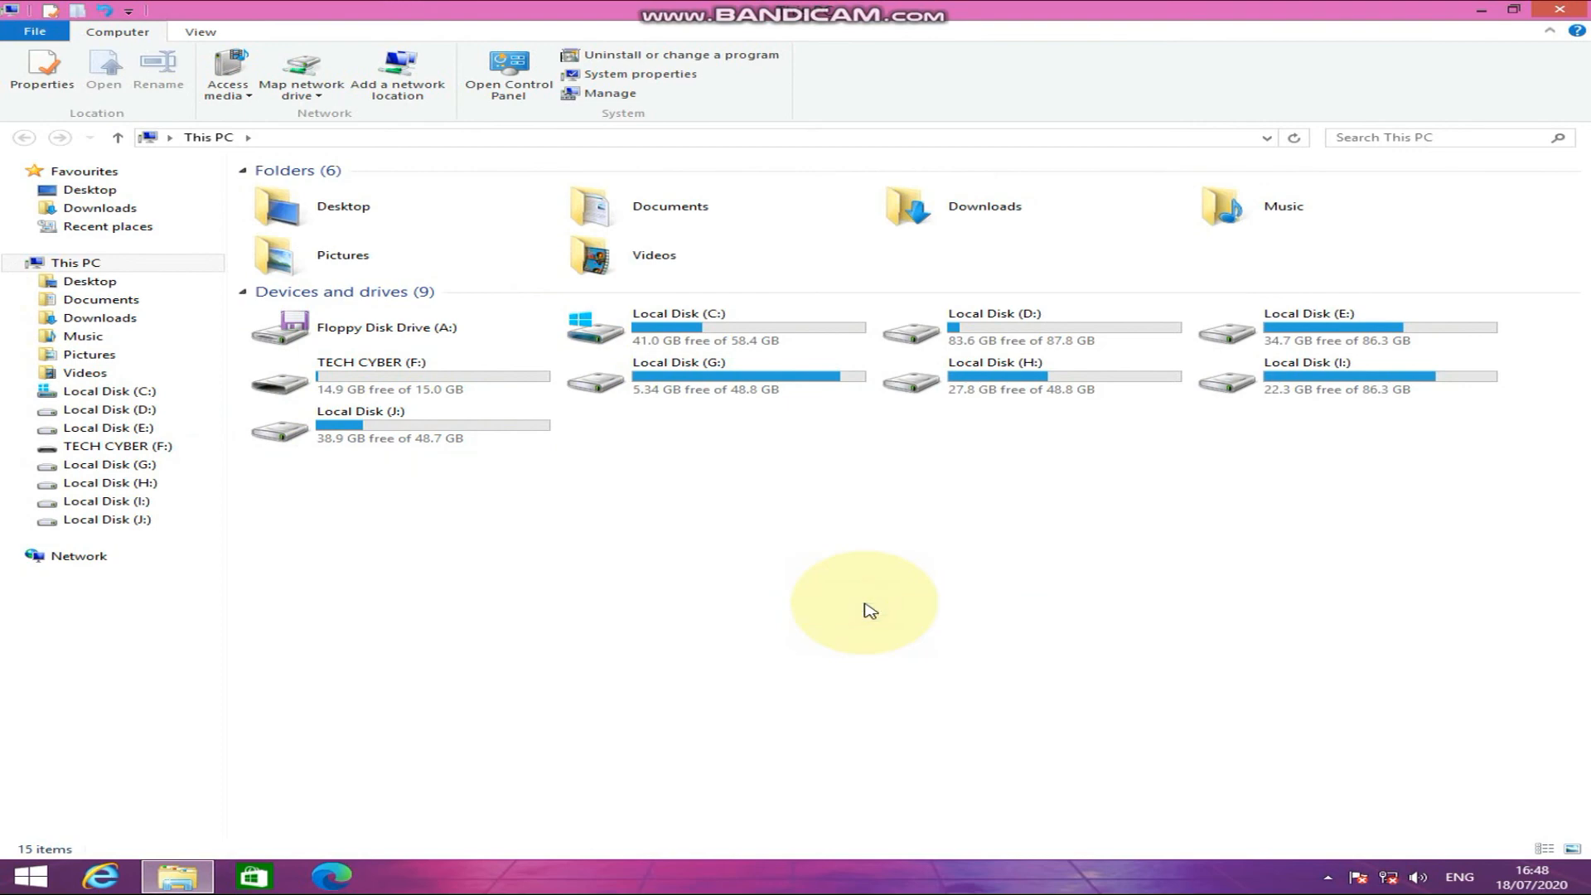